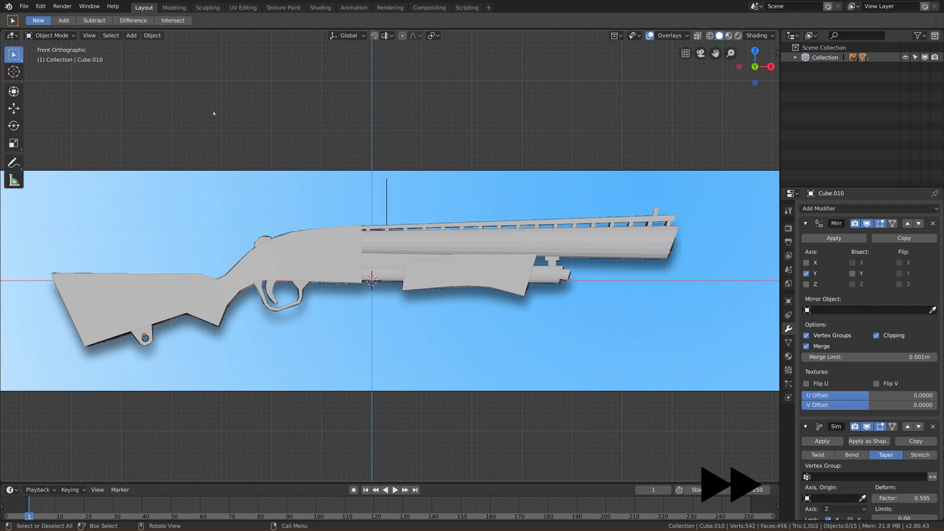
# Step: Examine the low-poly shotgun model from several angles against the reference image
pyautogui.moveTo(213, 114); pyautogui.dragTo(416, 257, button='middle')
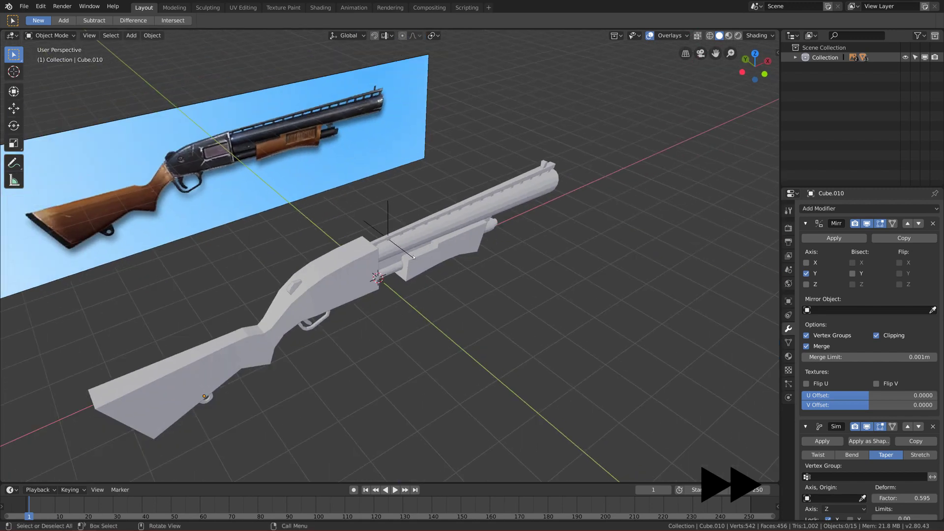
pyautogui.scroll(3, 414, 256)
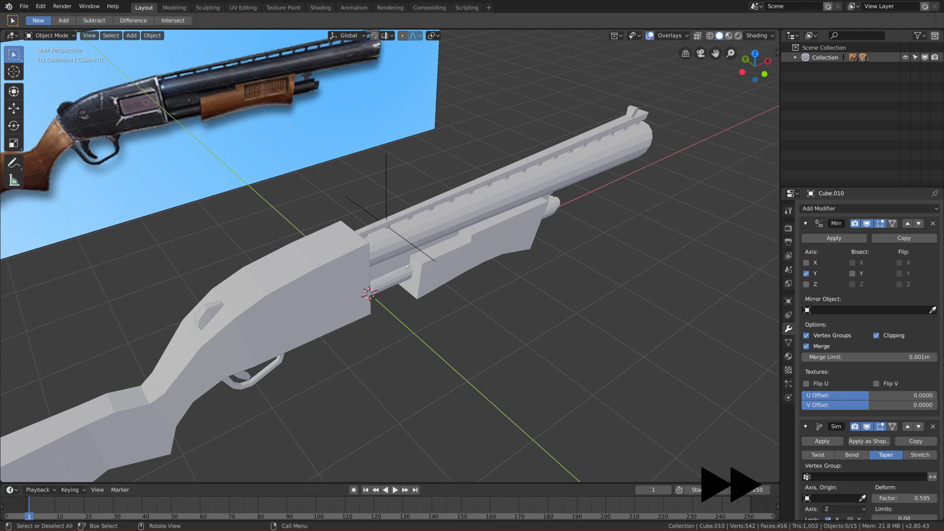
pyautogui.scroll(-2, 401, 278)
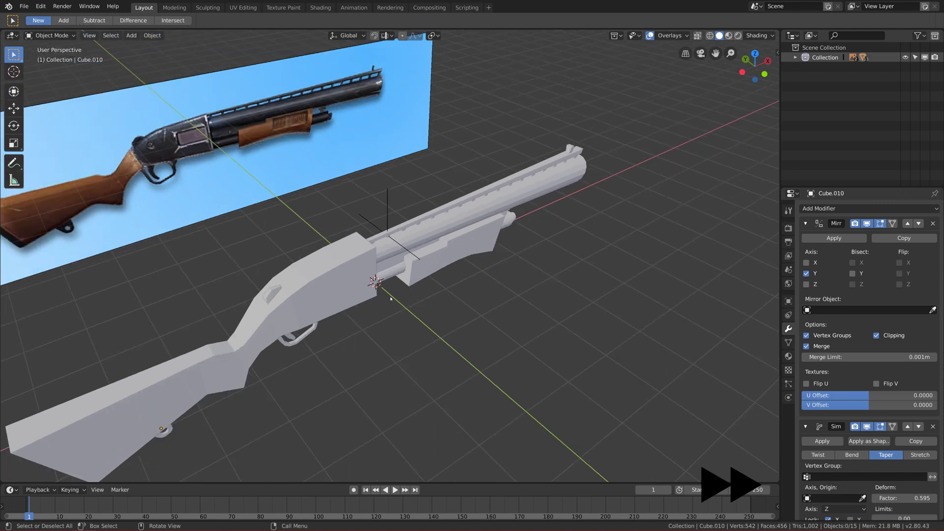
pyautogui.moveTo(383, 294)
pyautogui.mouseDown(button='middle')
pyautogui.moveTo(407, 299)
pyautogui.moveTo(432, 279)
pyautogui.moveTo(386, 293)
pyautogui.mouseUp(button='middle')
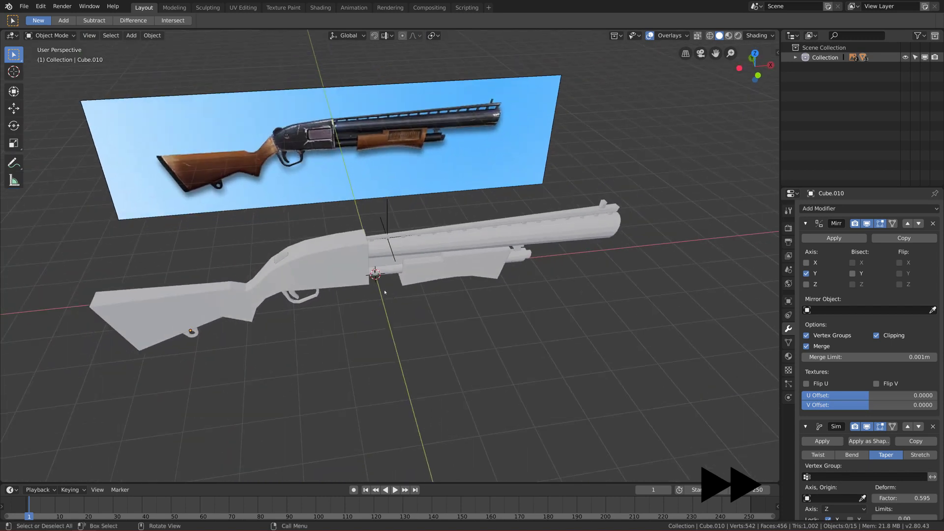
pyautogui.scroll(1, 384, 290)
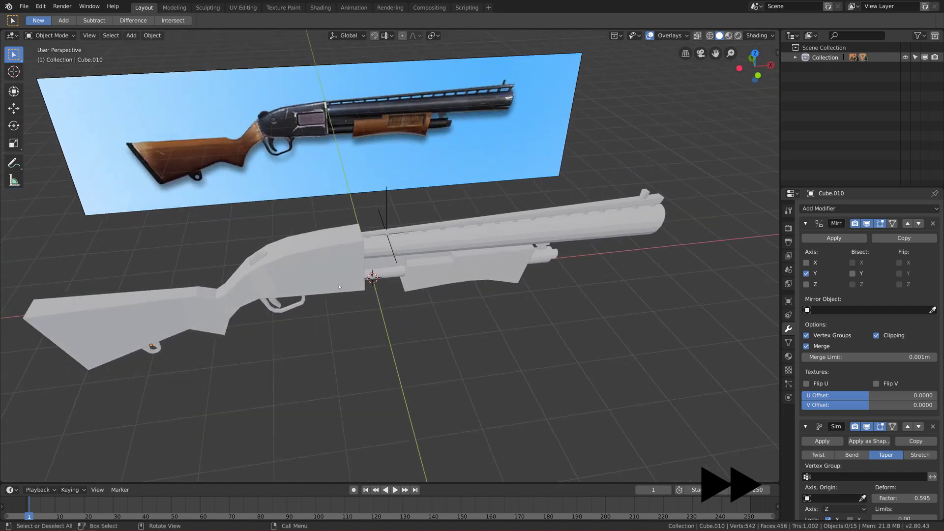
pyautogui.moveTo(435, 283); pyautogui.dragTo(421, 269, button='middle')
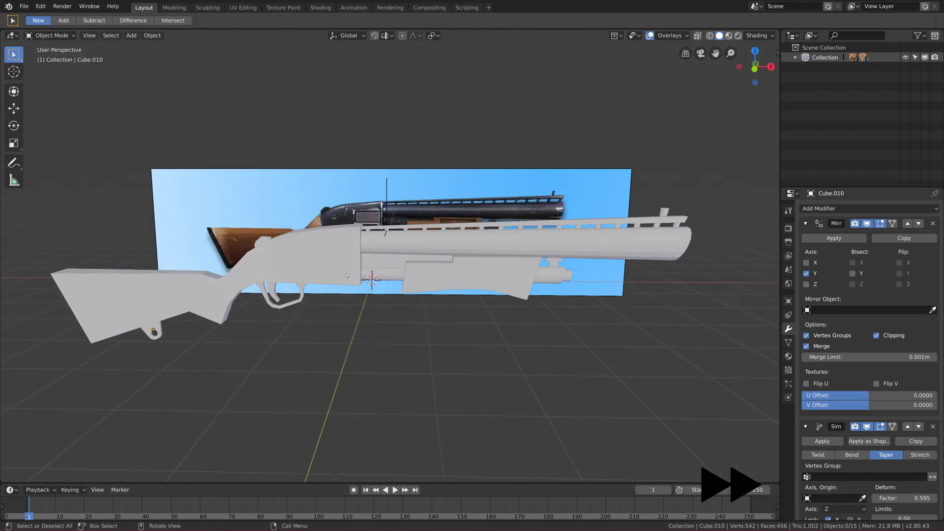
pyautogui.moveTo(347, 276); pyautogui.dragTo(341, 297, button='middle')
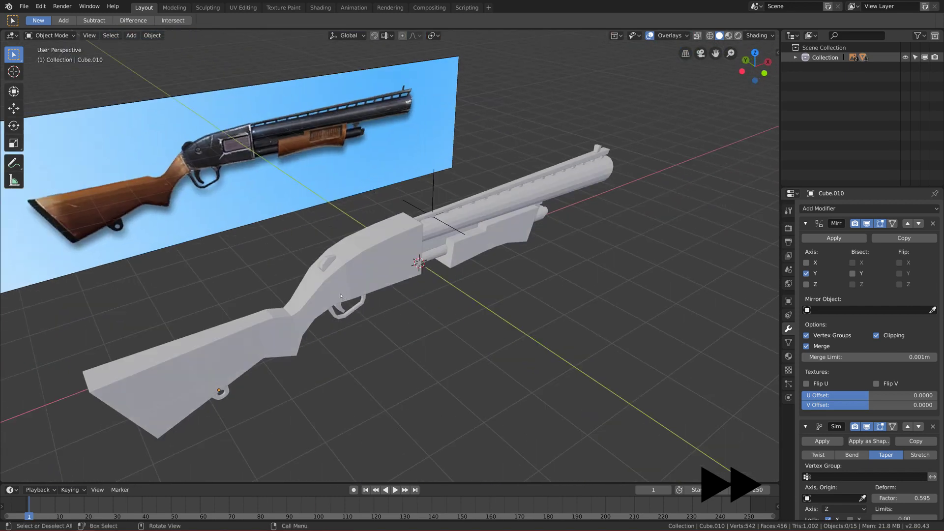
# Step: Apply the scale of the stock-and-receiver body and open its mesh for editing with nothing selected
pyautogui.click(353, 263)
pyautogui.scroll(5, 353, 261)
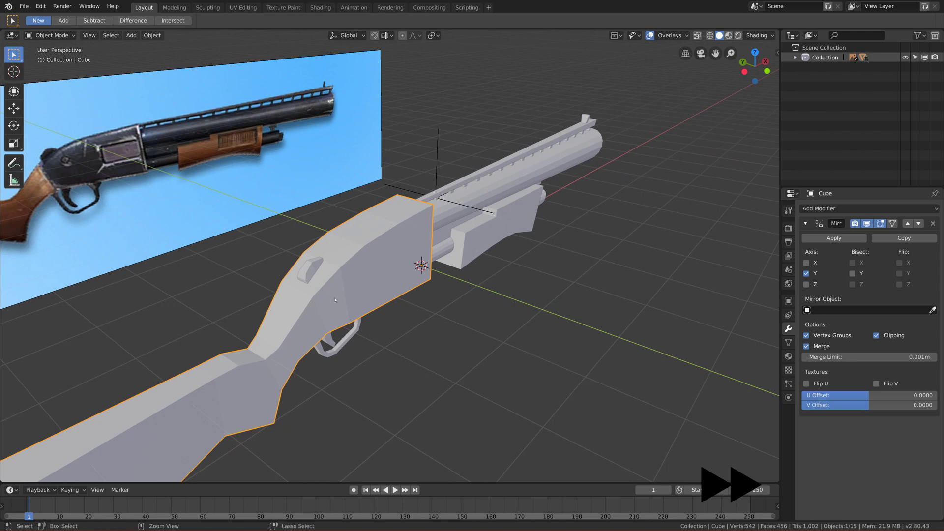
pyautogui.hotkey('ctrl', 'a')
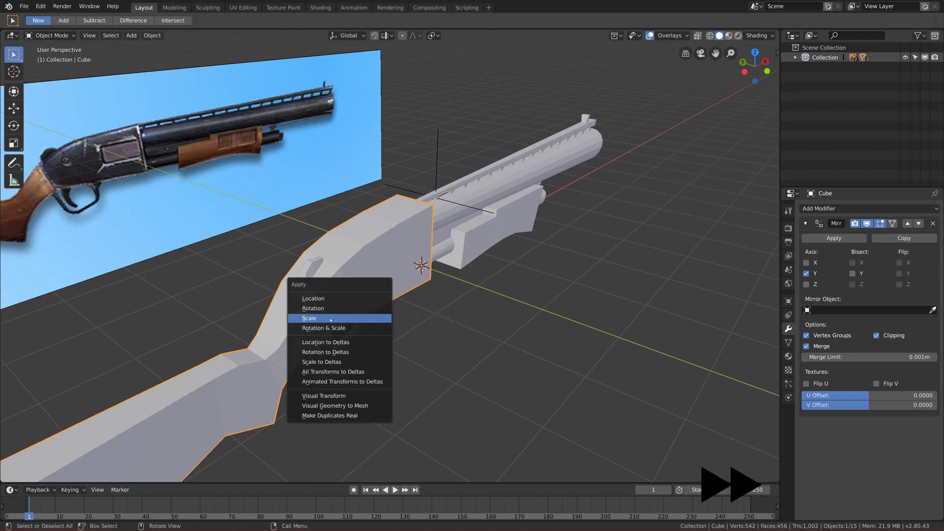
pyautogui.click(330, 318)
pyautogui.hotkey('ctrl', 'Tab')
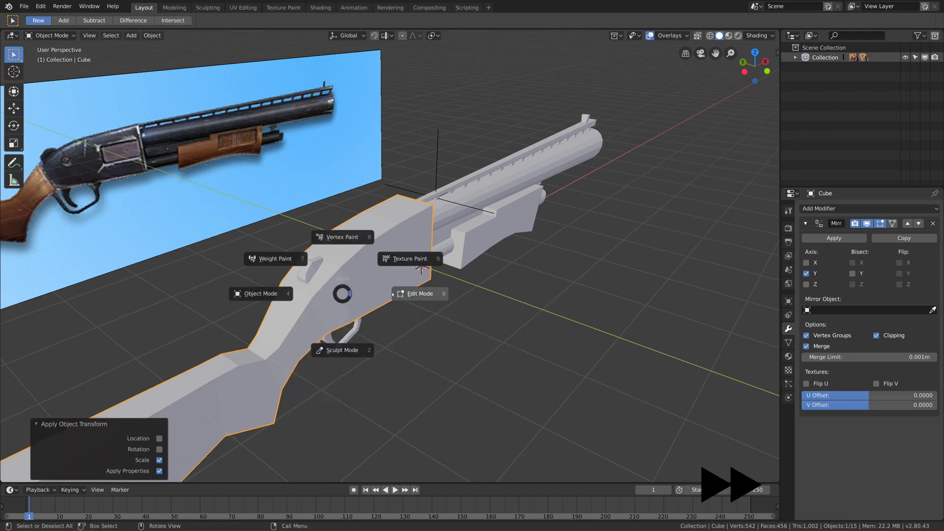
pyautogui.click(380, 307)
pyautogui.hotkey('alt', 'a')
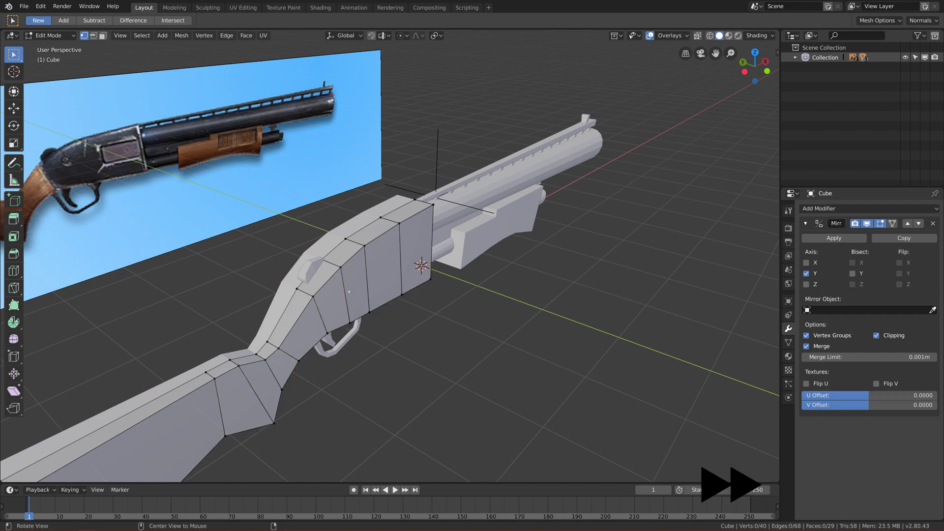
# Step: Bevel the long upper and lower side edge loops of the stock and receiver by about 0.109 with 2 segments
pyautogui.moveTo(350, 292); pyautogui.dragTo(209, 299, button='middle')
pyautogui.scroll(-2, 364, 301)
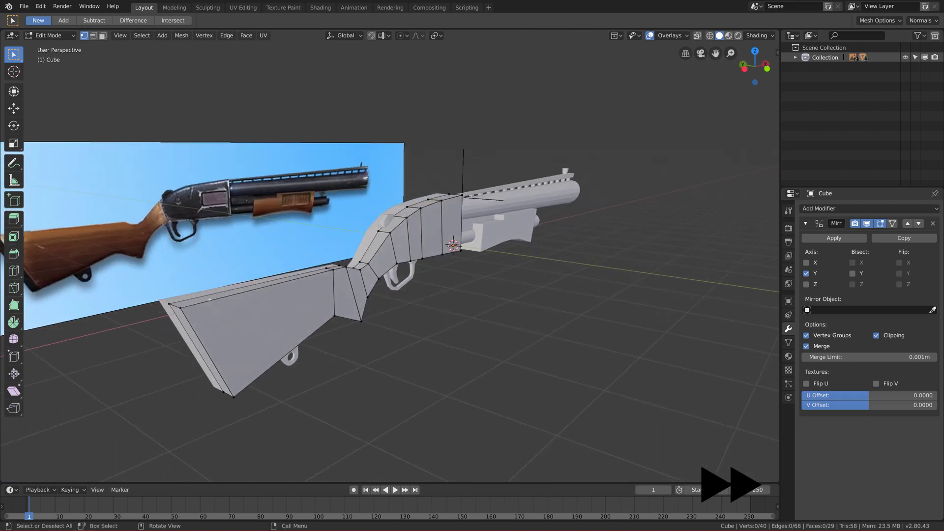
pyautogui.keyDown('alt'); pyautogui.click(262, 288); pyautogui.keyUp('alt')
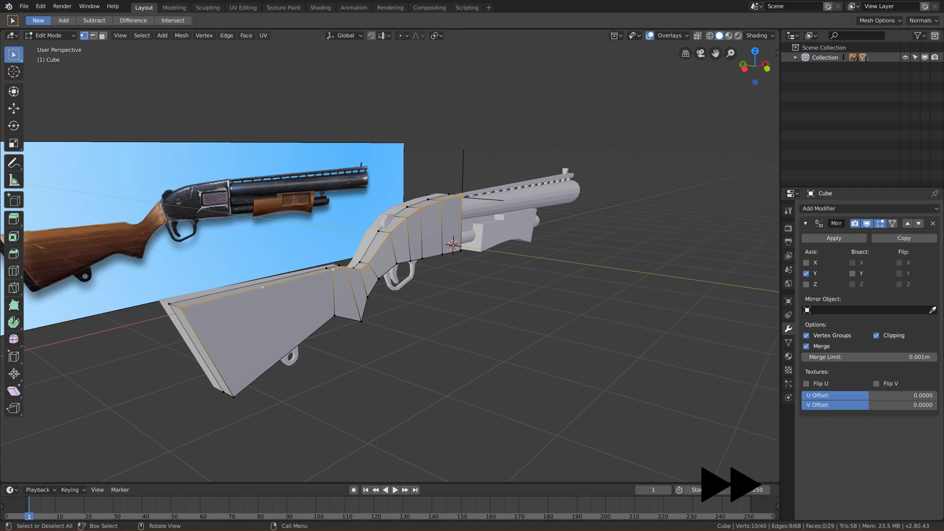
pyautogui.scroll(1, 318, 318)
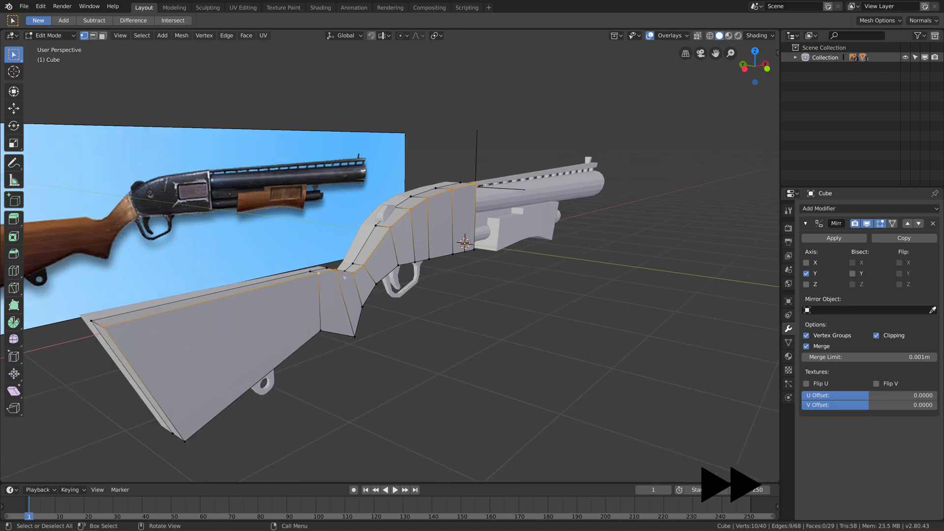
pyautogui.press('2')
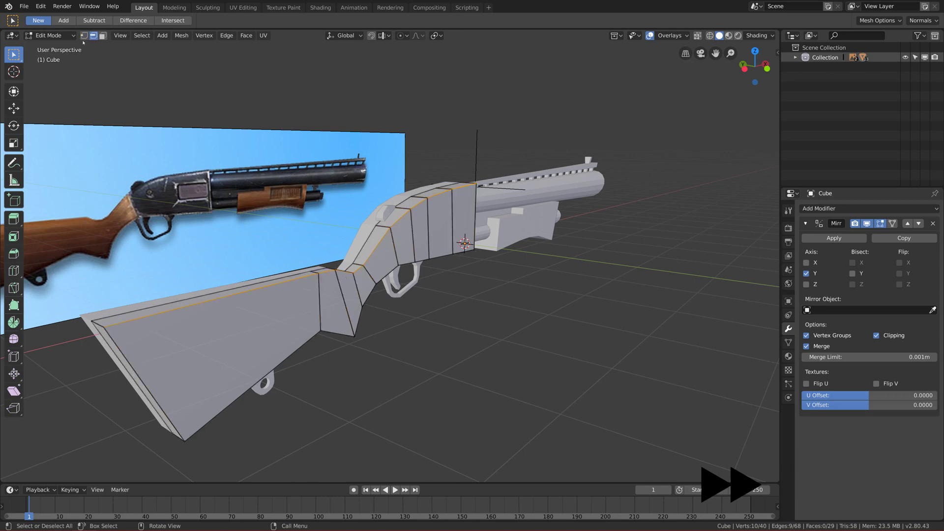
pyautogui.moveTo(357, 301); pyautogui.dragTo(385, 304, button='middle')
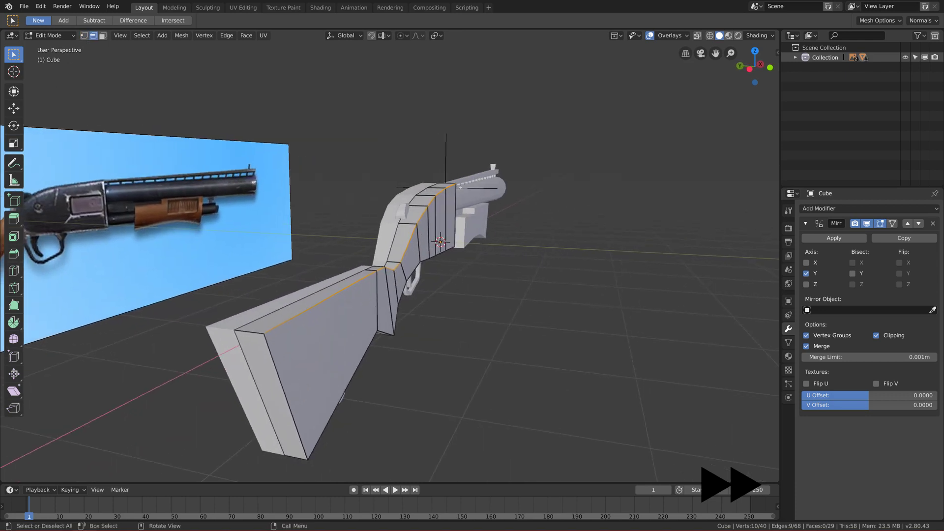
pyautogui.moveTo(442, 246); pyautogui.dragTo(365, 273, button='middle')
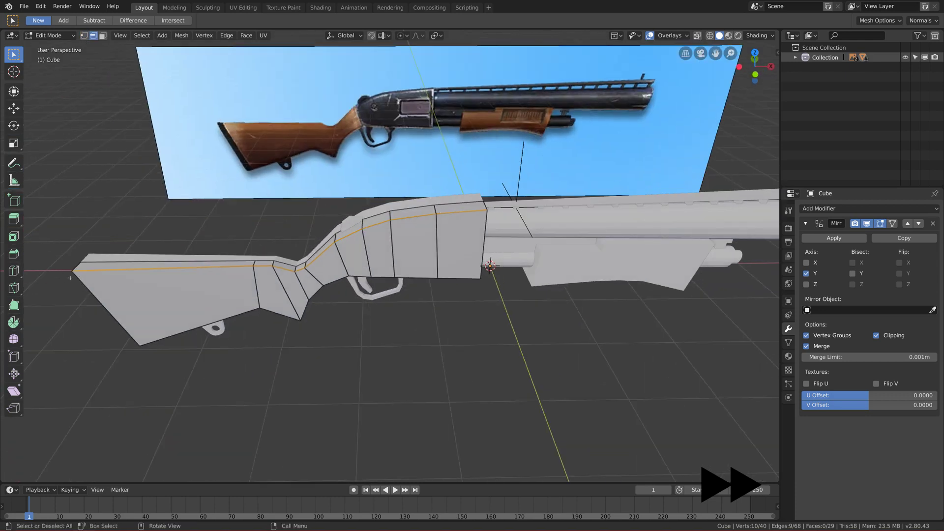
pyautogui.moveTo(70, 278); pyautogui.dragTo(320, 319, button='middle')
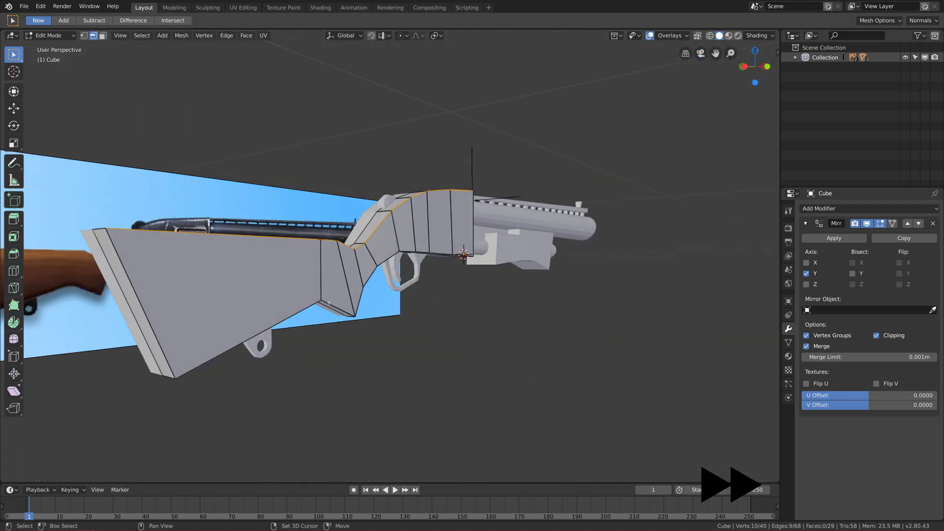
pyautogui.keyDown('alt'); pyautogui.keyDown('shift'); pyautogui.click(329, 303); pyautogui.keyUp('shift'); pyautogui.keyUp('alt')
pyautogui.moveTo(329, 303); pyautogui.dragTo(285, 247, button='middle')
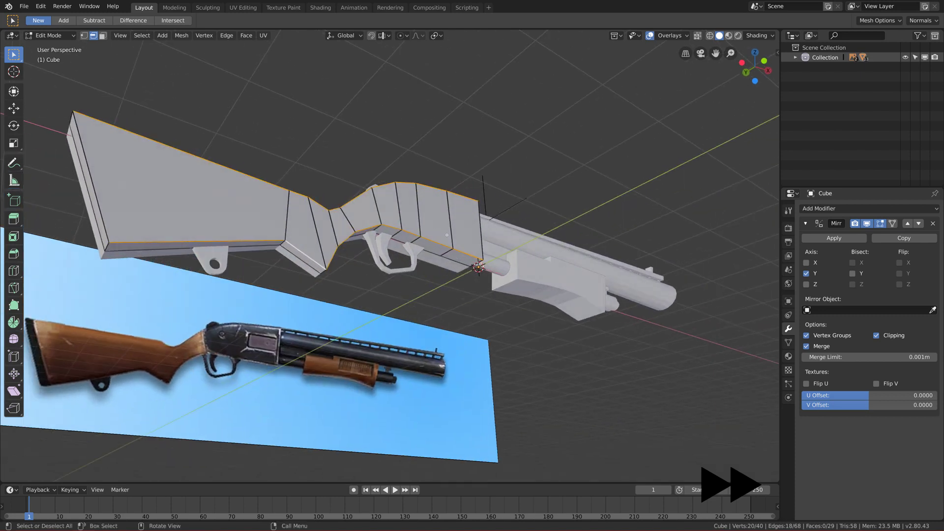
pyautogui.moveTo(447, 235); pyautogui.dragTo(387, 306, button='middle')
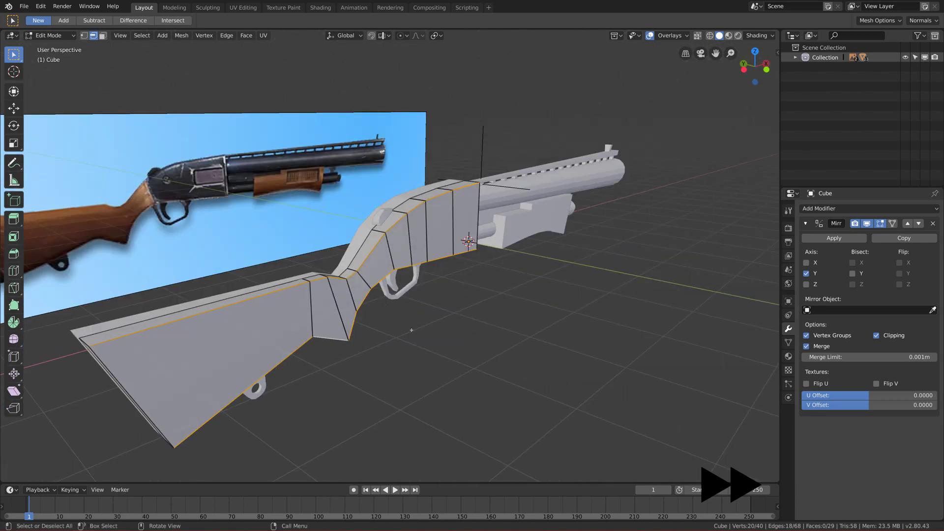
pyautogui.hotkey('ctrl', 'b')
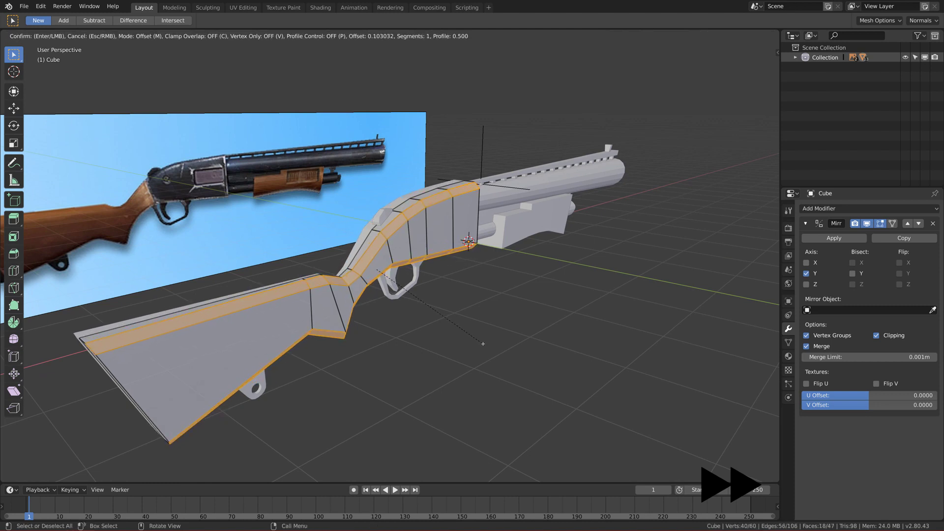
pyautogui.scroll(1, 483, 343)
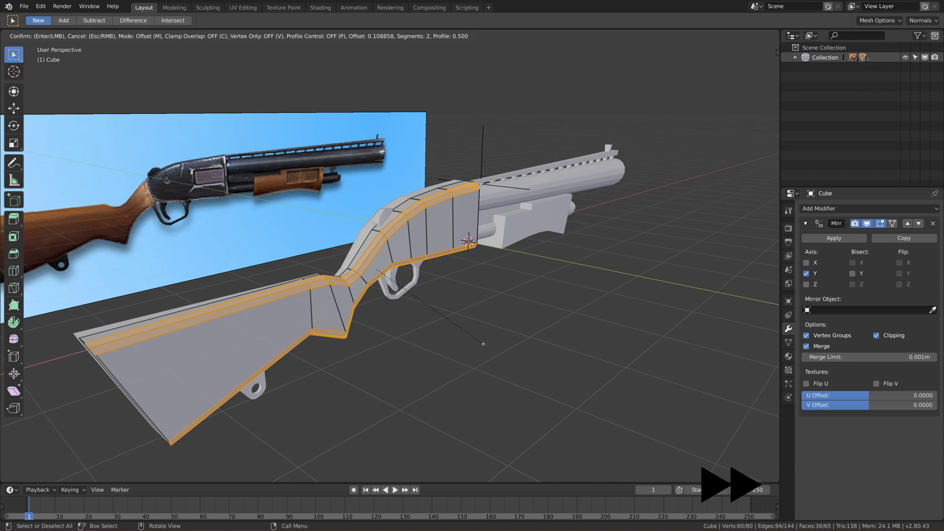
pyautogui.click(484, 344)
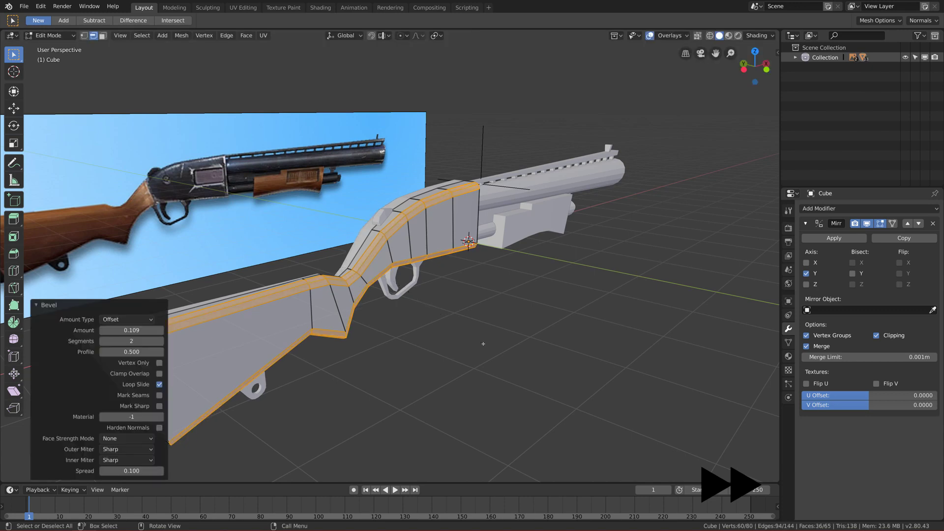
# Step: Bevel the edge loop around the stock's butt end by about 0.052 with 2 segments
pyautogui.moveTo(483, 343)
pyautogui.mouseDown(button='middle')
pyautogui.moveTo(508, 331)
pyautogui.moveTo(383, 336)
pyautogui.moveTo(399, 371)
pyautogui.moveTo(453, 359)
pyautogui.moveTo(396, 355)
pyautogui.moveTo(386, 316)
pyautogui.moveTo(421, 347)
pyautogui.moveTo(491, 349)
pyautogui.moveTo(480, 347)
pyautogui.mouseUp(button='middle')
pyautogui.hotkey('alt', 'a')
pyautogui.scroll(-4, 450, 358)
pyautogui.scroll(-3, 408, 360)
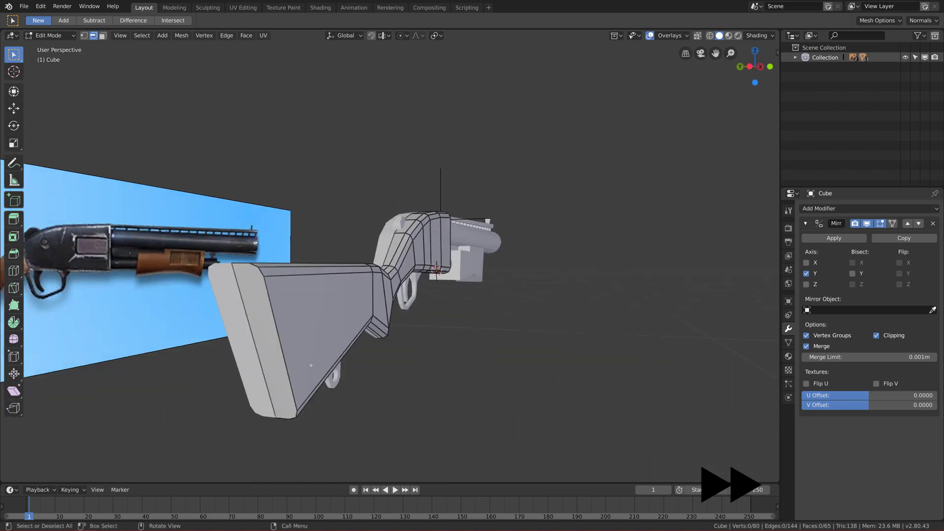
pyautogui.moveTo(335, 361); pyautogui.dragTo(389, 379, button='middle')
pyautogui.scroll(2, 433, 391)
pyautogui.scroll(2, 389, 379)
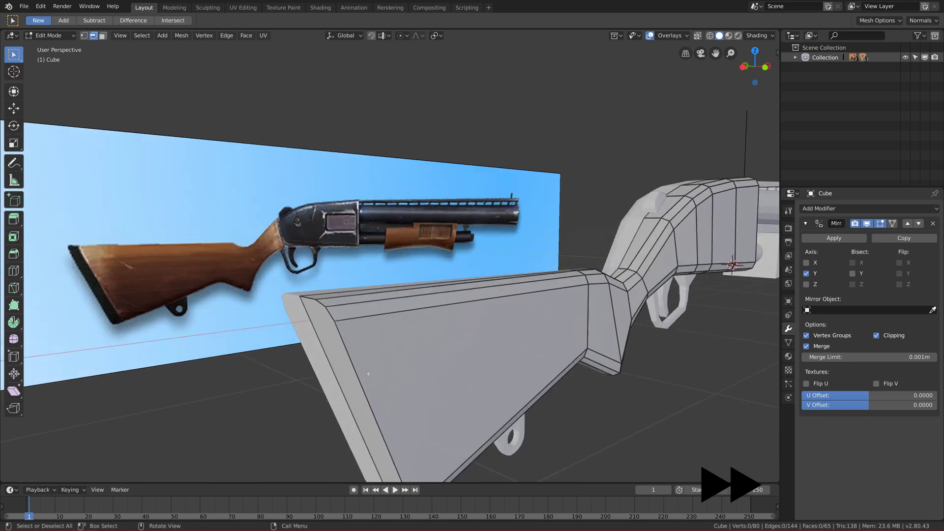
pyautogui.keyDown('alt'); pyautogui.click(351, 368); pyautogui.keyUp('alt')
pyautogui.scroll(-1, 359, 371)
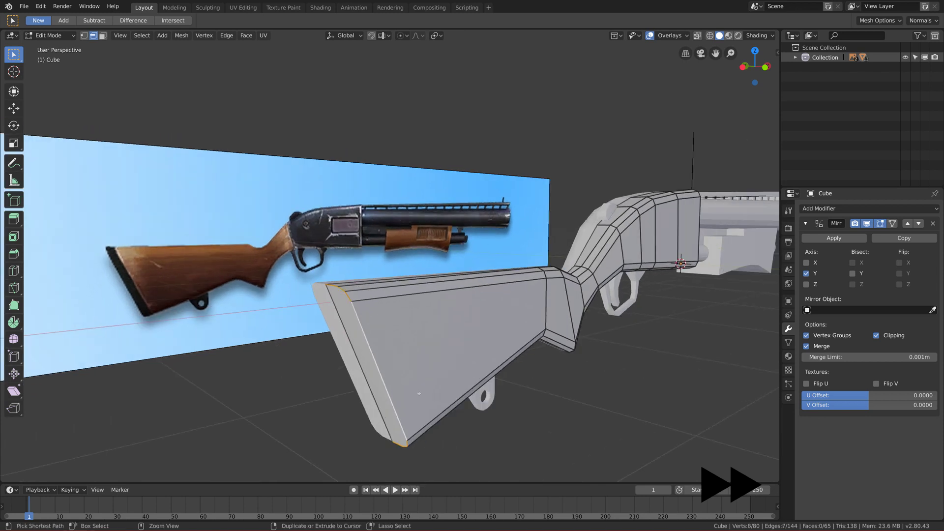
pyautogui.hotkey('ctrl', 'b')
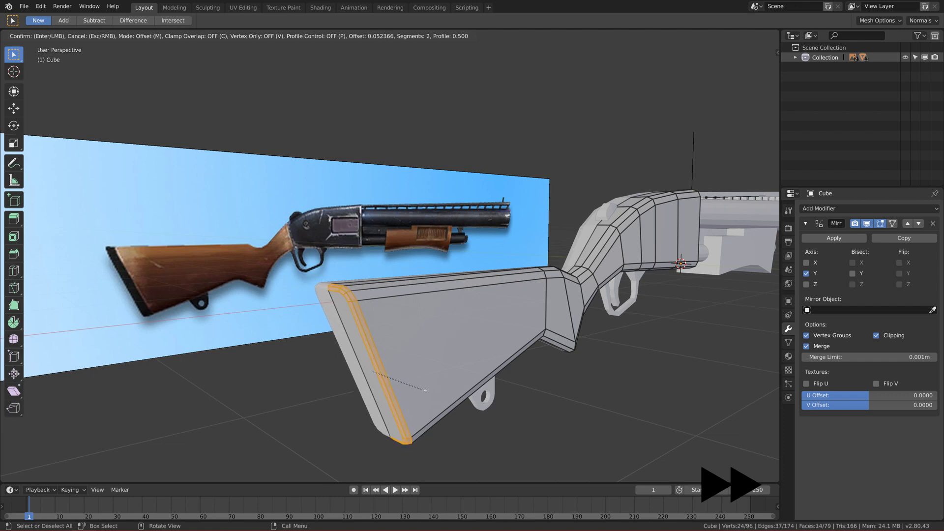
pyautogui.click(425, 391)
# Step: Bevel the edge loop around the receiver's front face, where the barrel begins, by about 0.037 with 2 segments
pyautogui.press('KP_3')
pyautogui.press('KP_1')
pyautogui.scroll(2, 253, 347)
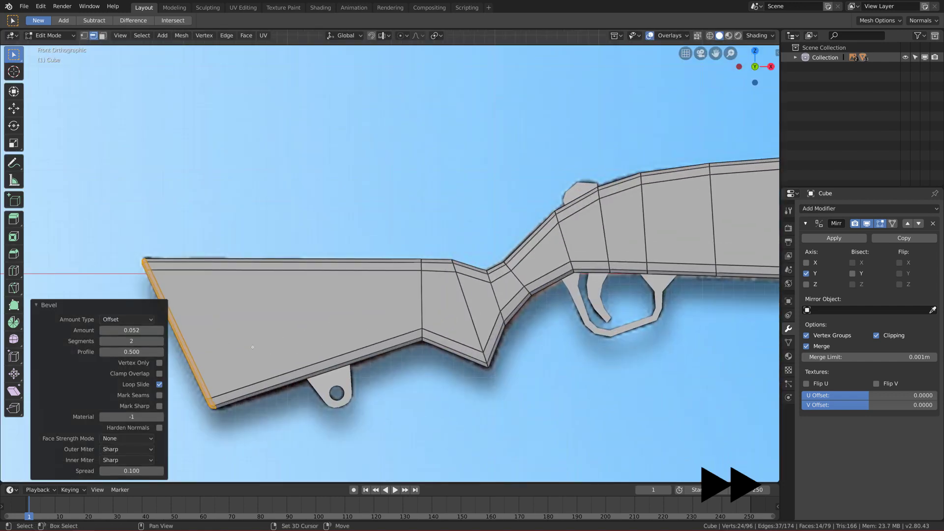
pyautogui.keyDown('shift'); pyautogui.moveTo(253, 347); pyautogui.dragTo(459, 318, button='middle'); pyautogui.keyUp('shift')
pyautogui.scroll(2, 408, 351)
pyautogui.hotkey('alt', 'a')
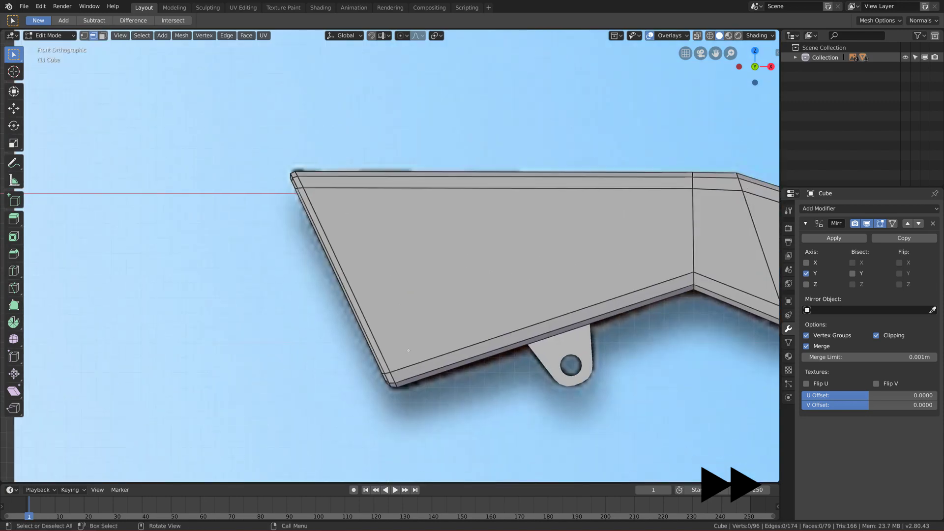
pyautogui.moveTo(408, 351)
pyautogui.mouseDown(button='middle')
pyautogui.moveTo(509, 363)
pyautogui.moveTo(451, 368)
pyautogui.moveTo(429, 324)
pyautogui.moveTo(522, 349)
pyautogui.moveTo(428, 350)
pyautogui.moveTo(403, 339)
pyautogui.mouseUp(button='middle')
pyautogui.scroll(2, 403, 346)
pyautogui.keyDown('alt'); pyautogui.click(391, 327); pyautogui.keyUp('alt')
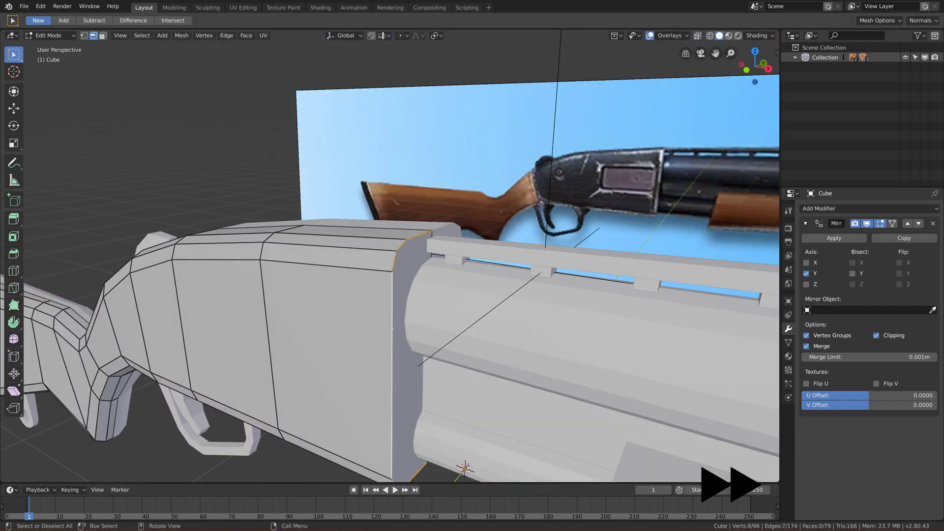
pyautogui.hotkey('ctrl', 'b')
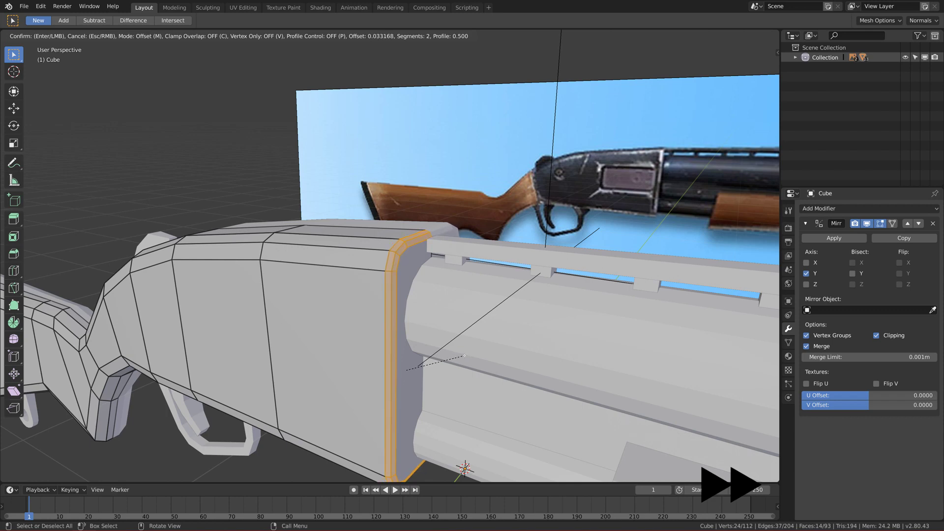
pyautogui.click(475, 354)
pyautogui.scroll(-3, 462, 352)
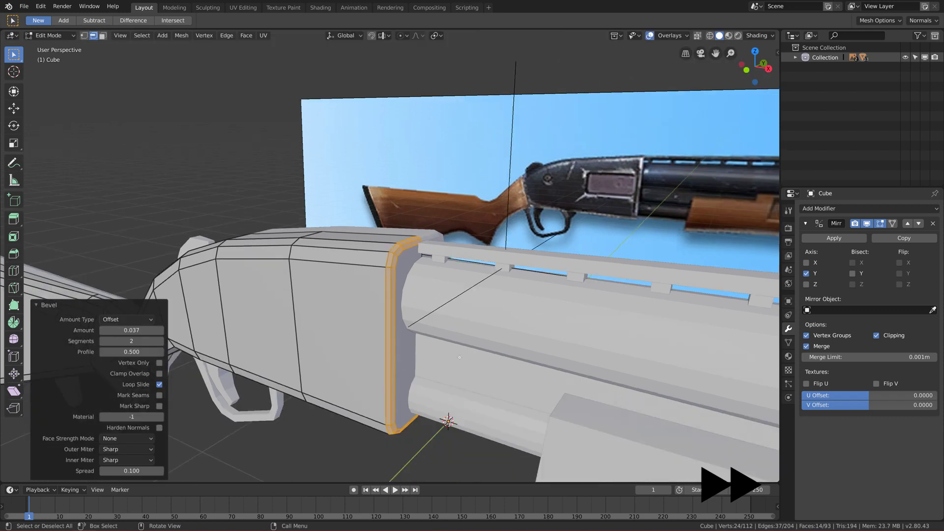
# Step: Inspect the bevelled front rim of the receiver from several angles and return to Object Mode
pyautogui.moveTo(281, 341); pyautogui.dragTo(309, 322, button='middle')
pyautogui.press('ctrl+KP_3')
pyautogui.press('`')
pyautogui.click(135, 112)
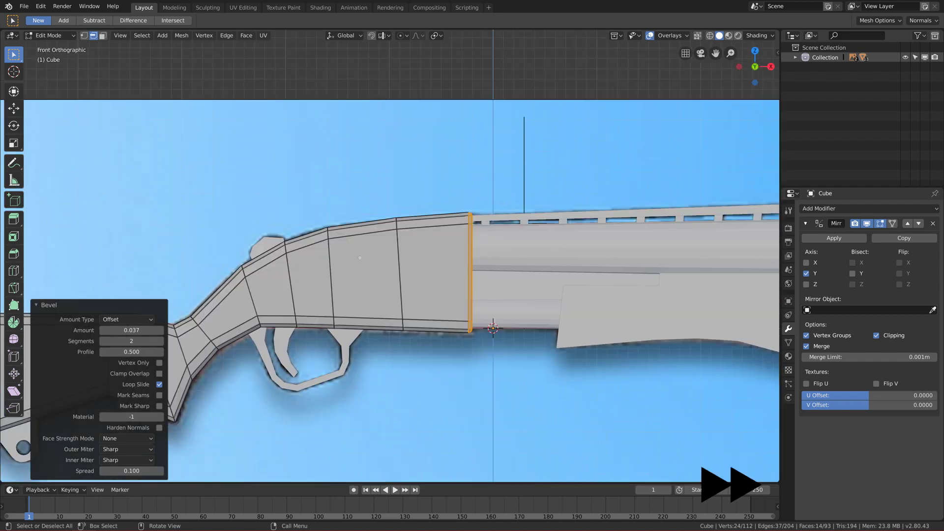
pyautogui.scroll(3, 443, 246)
pyautogui.hotkey('alt', 'a')
pyautogui.keyDown('shift'); pyautogui.moveTo(464, 245); pyautogui.dragTo(279, 343, button='middle'); pyautogui.keyUp('shift')
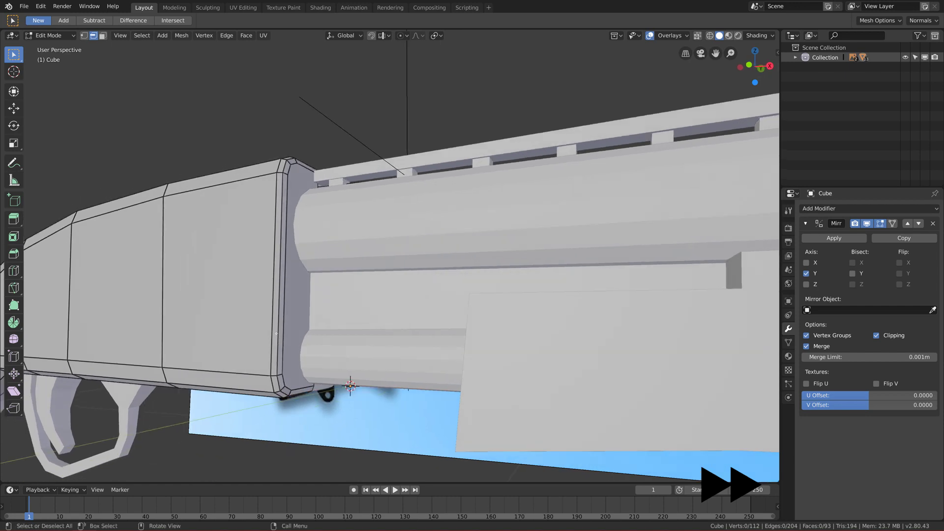
pyautogui.keyDown('alt'); pyautogui.click(277, 333); pyautogui.keyUp('alt')
pyautogui.moveTo(278, 333); pyautogui.dragTo(317, 274, button='middle')
pyautogui.scroll(-2, 283, 298)
pyautogui.scroll(3, 327, 328)
pyautogui.scroll(-1, 318, 274)
pyautogui.keyDown('shift'); pyautogui.moveTo(345, 310); pyautogui.dragTo(270, 310, button='middle'); pyautogui.keyUp('shift')
pyautogui.scroll(-1, 273, 312)
pyautogui.press('Tab')
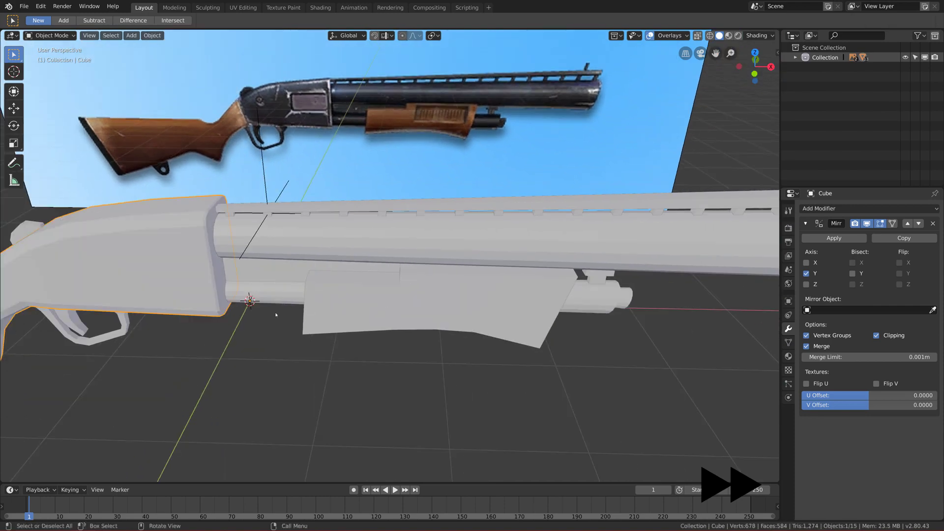
# Step: Select the fore-end grip under the barrel and apply its scale
pyautogui.scroll(-1, 331, 314)
pyautogui.scroll(-3, 332, 313)
pyautogui.moveTo(332, 314); pyautogui.dragTo(428, 312, button='middle')
pyautogui.scroll(3, 411, 355)
pyautogui.scroll(-1, 408, 389)
pyautogui.click(458, 364)
pyautogui.keyDown('shift'); pyautogui.moveTo(654, 448); pyautogui.dragTo(615, 410, button='middle'); pyautogui.keyUp('shift')
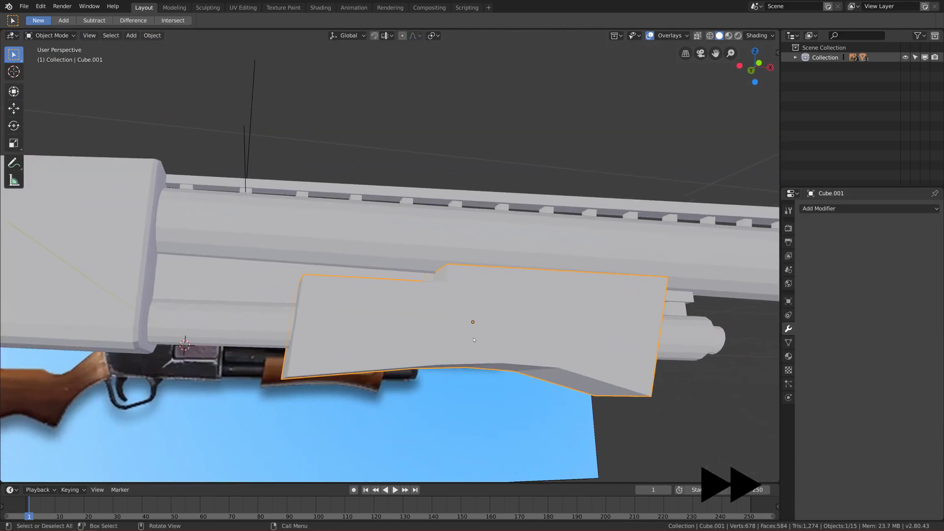
pyautogui.press('Tab')
pyautogui.press('Tab')
pyautogui.hotkey('ctrl', 'a')
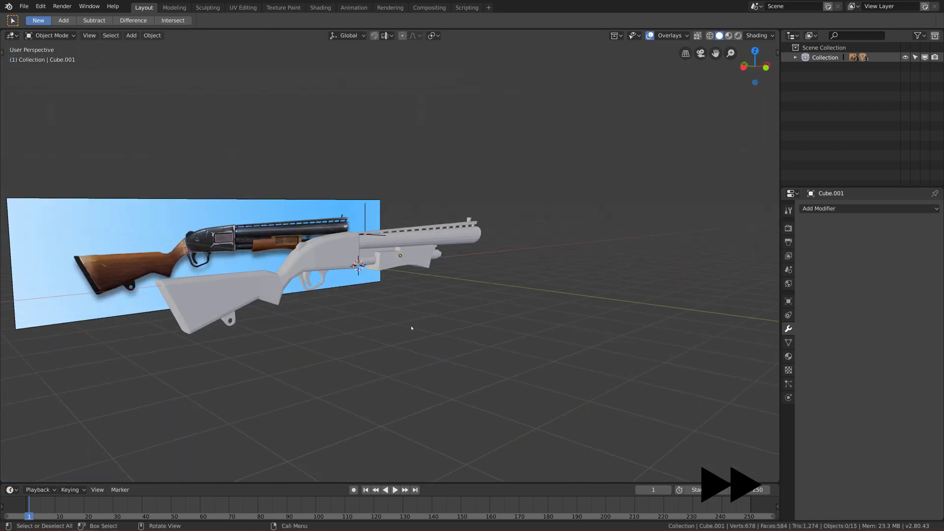
pyautogui.scroll(4, 404, 323)
pyautogui.moveTo(403, 329); pyautogui.dragTo(309, 255, button='middle')
pyautogui.click(346, 306)
pyautogui.moveTo(347, 317); pyautogui.dragTo(371, 291, button='middle')
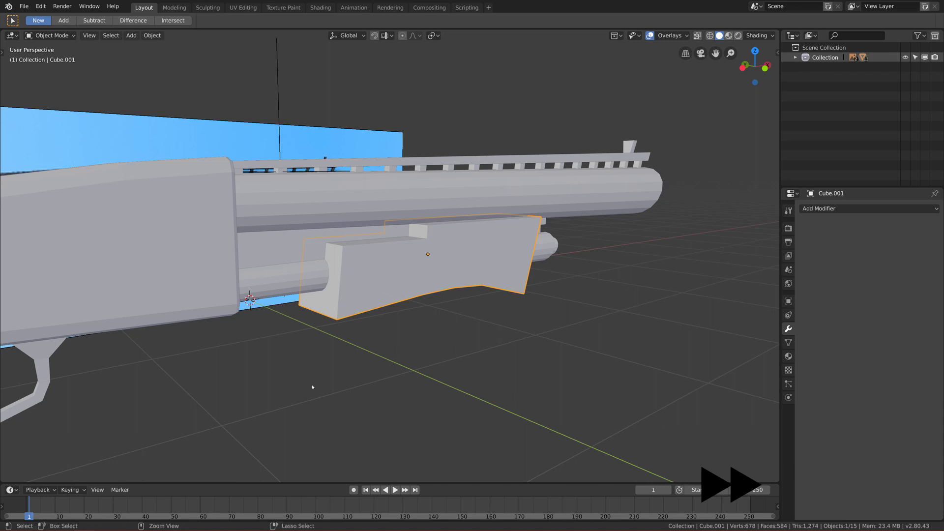
pyautogui.hotkey('ctrl', 'a')
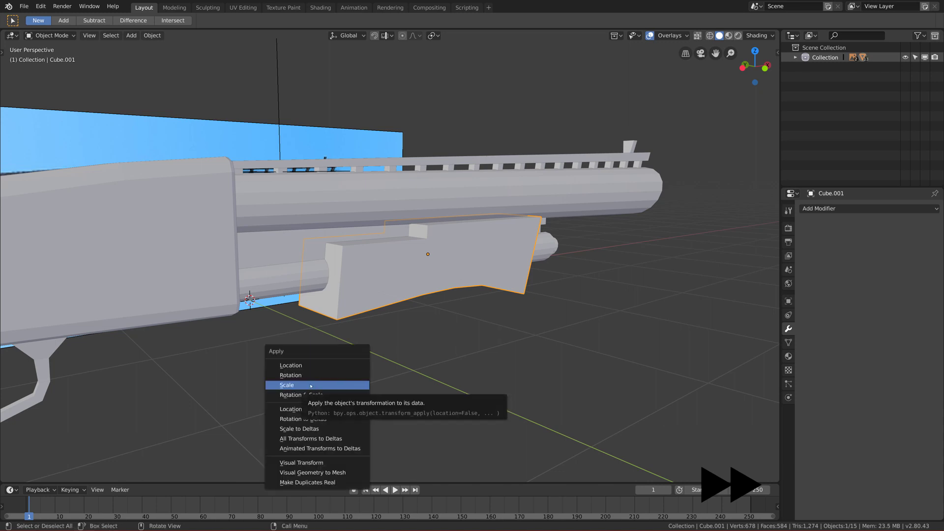
pyautogui.click(311, 385)
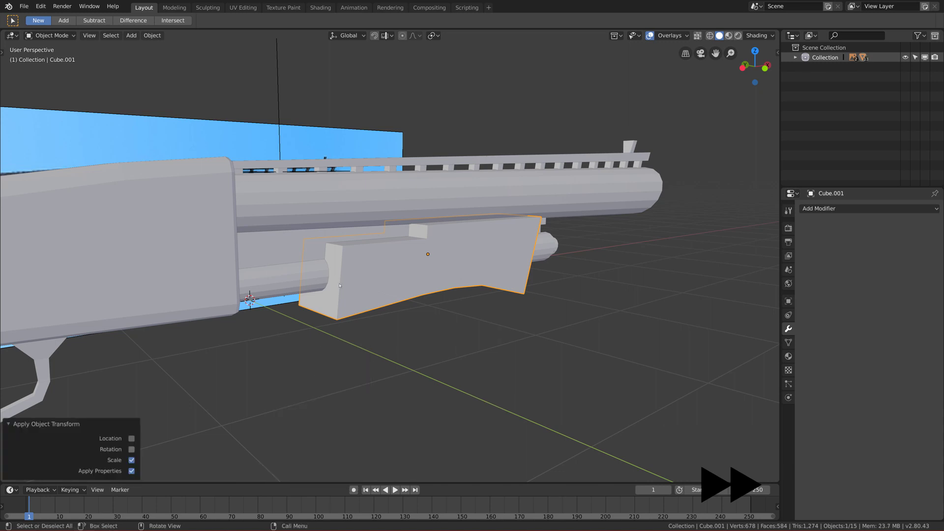
# Step: Isolate the fore-end in local view and open its mesh in Edit Mode
pyautogui.scroll(2, 336, 287)
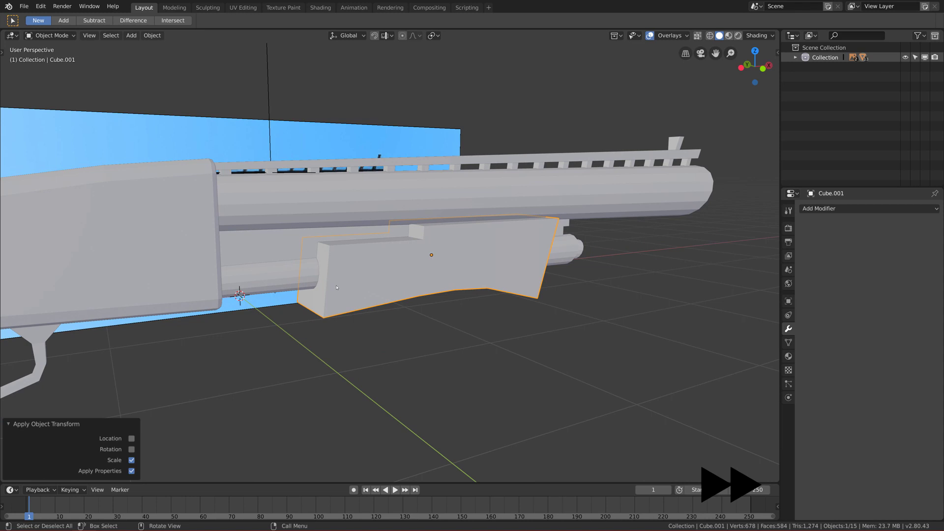
pyautogui.press('KP_Divide')
pyautogui.moveTo(337, 288); pyautogui.dragTo(404, 281, button='middle')
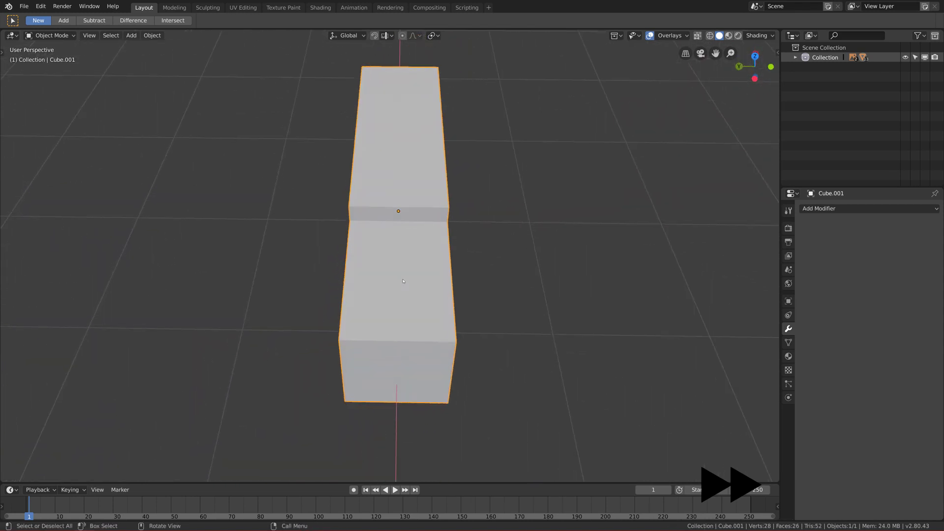
pyautogui.hotkey('ctrl', 'Tab')
pyautogui.click(470, 281)
pyautogui.scroll(-1, 463, 280)
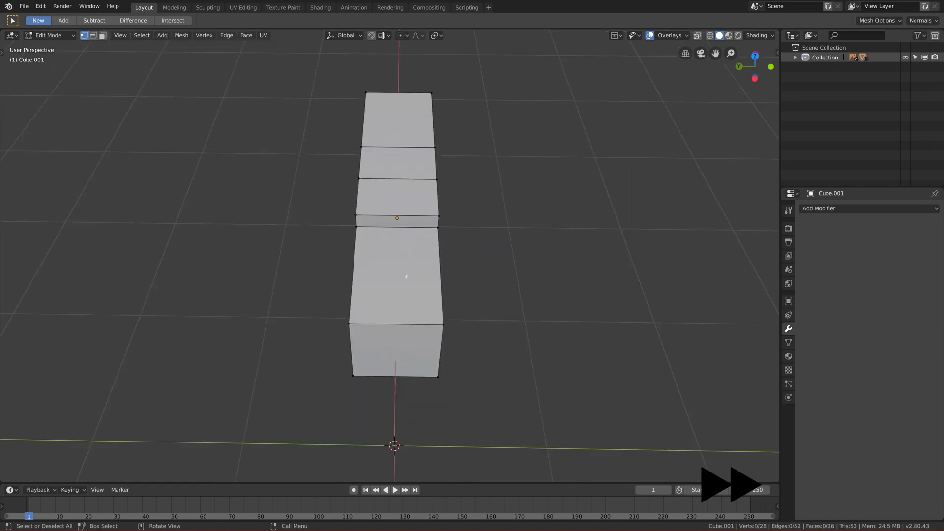
# Step: Add one centred lengthwise loop cut down the middle of the fore-end
pyautogui.moveTo(409, 279); pyautogui.dragTo(357, 251, button='middle')
pyautogui.moveTo(339, 319); pyautogui.dragTo(396, 201, button='middle')
pyautogui.hotkey('ctrl', 'r')
pyautogui.click(402, 198)
pyautogui.rightClick(402, 197)
pyautogui.moveTo(402, 198); pyautogui.dragTo(396, 222, button='middle')
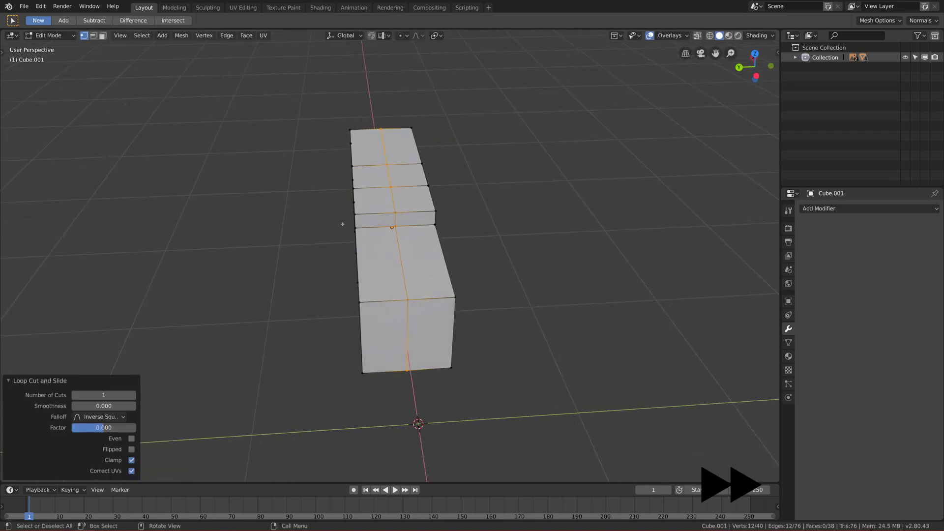
# Step: In wireframe display, delete the outer vertices on the fore-end's positive Y side, leaving only half the mesh
pyautogui.hotkey('shift', 'z')
pyautogui.click(310, 226)
pyautogui.moveTo(326, 225); pyautogui.dragTo(323, 205, button='middle')
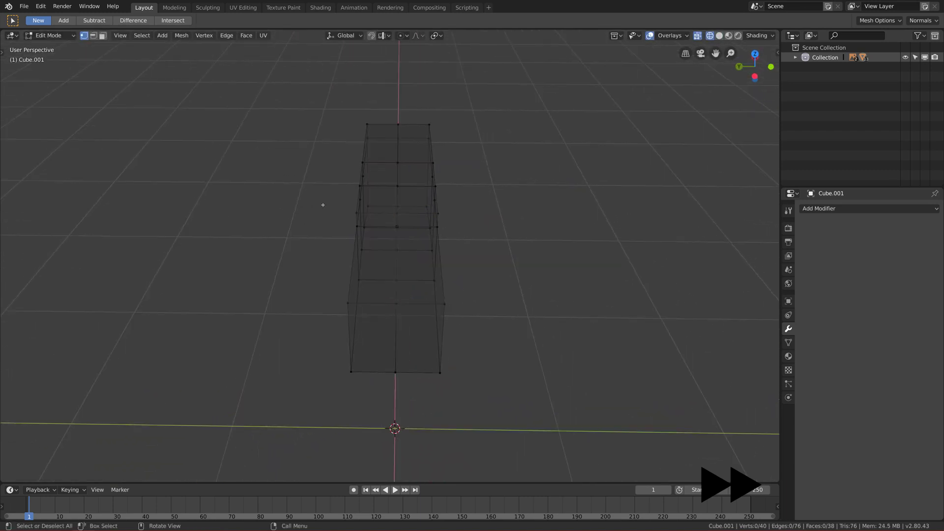
pyautogui.moveTo(344, 103); pyautogui.dragTo(376, 395)
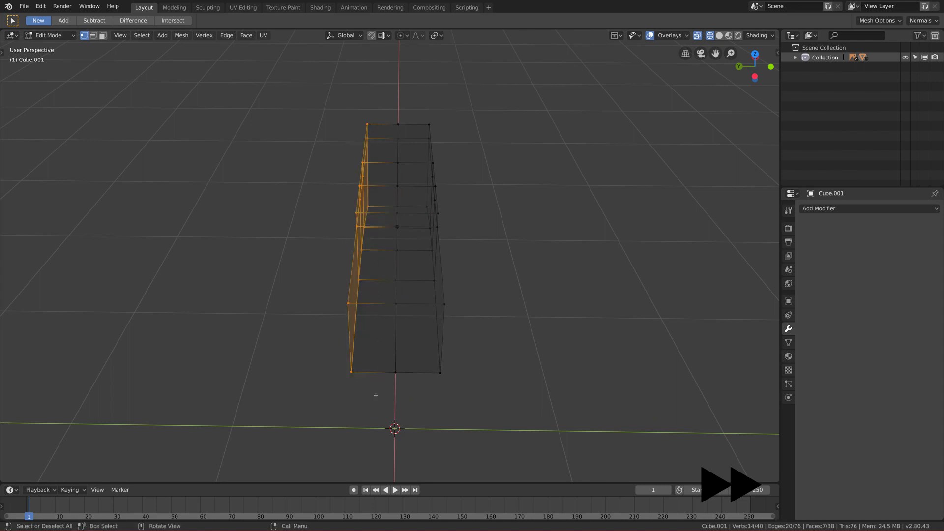
pyautogui.press('x')
pyautogui.click(364, 328)
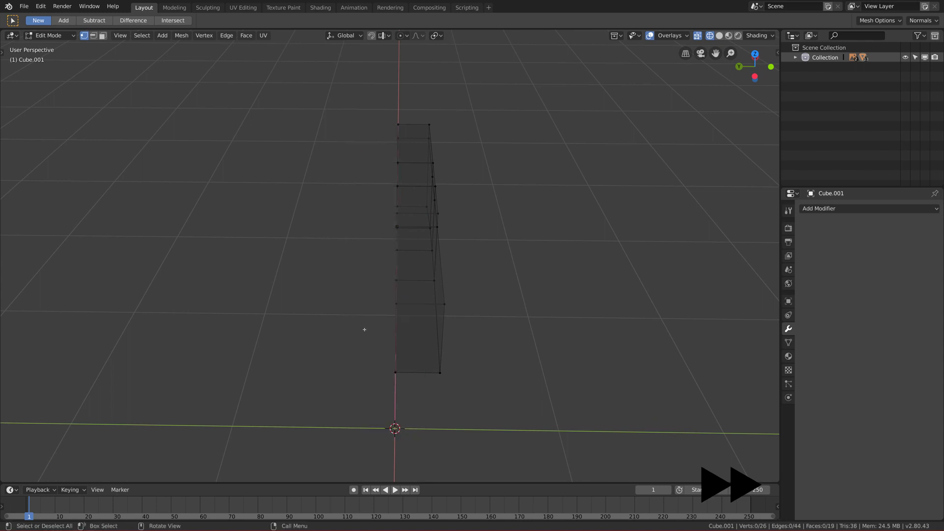
# Step: Add a Mirror modifier on the Y axis only with clipping, restore solid shading and test-move a centre-line vertex
pyautogui.click(827, 209)
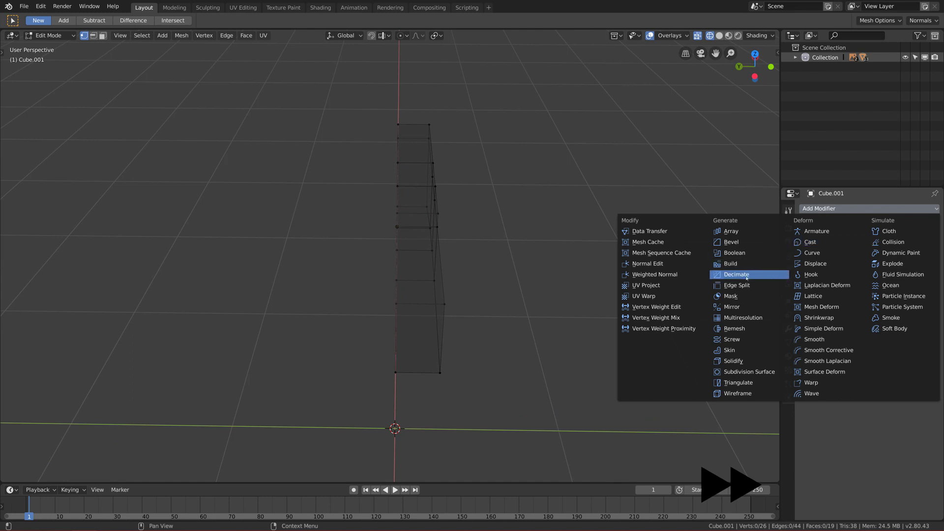
pyautogui.click(733, 307)
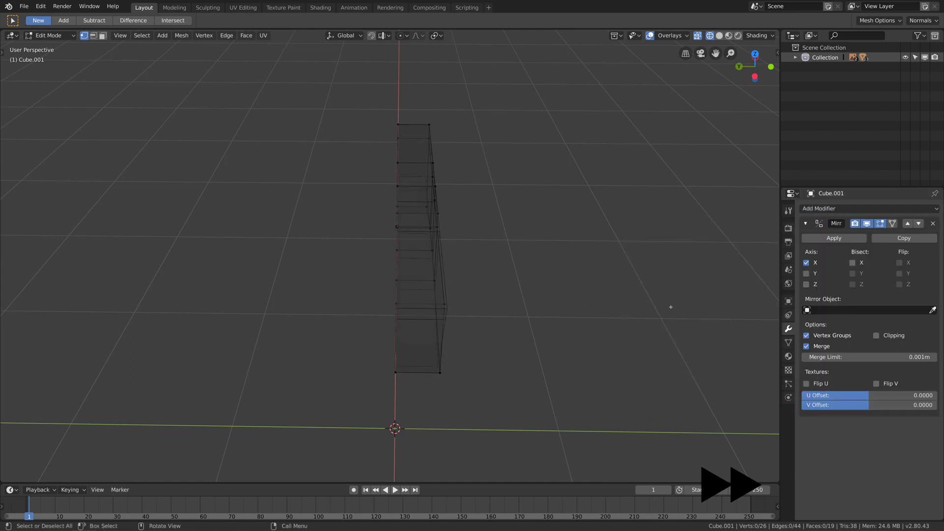
pyautogui.moveTo(671, 307); pyautogui.dragTo(844, 298, button='middle')
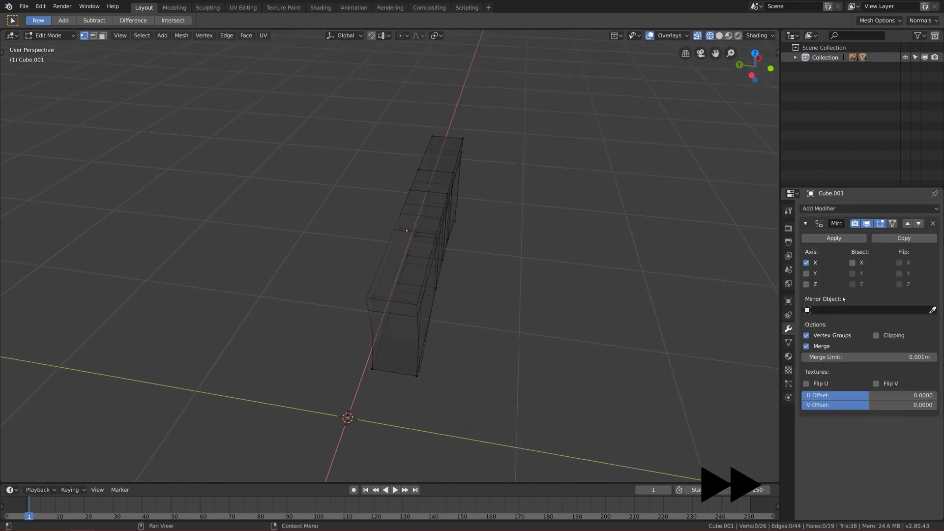
pyautogui.click(808, 275)
pyautogui.moveTo(540, 299); pyautogui.dragTo(434, 312, button='middle')
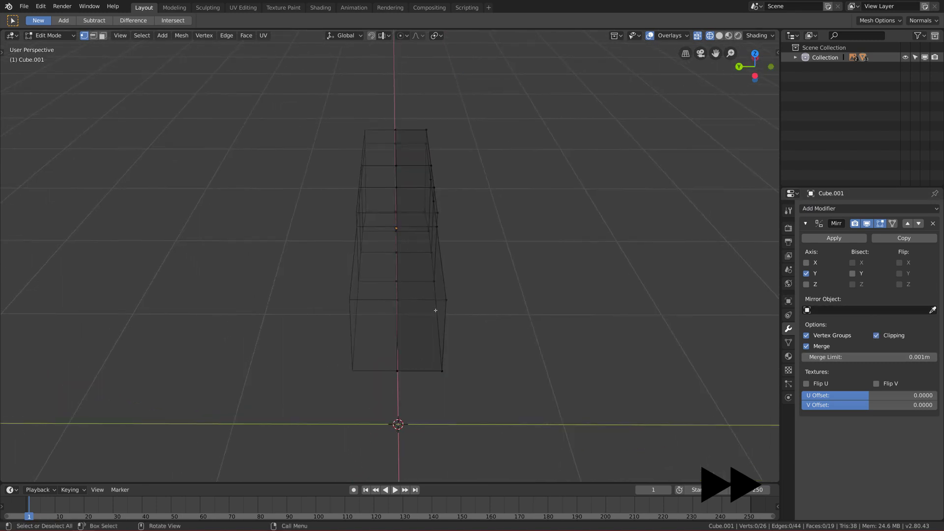
pyautogui.press('z')
pyautogui.click(490, 310)
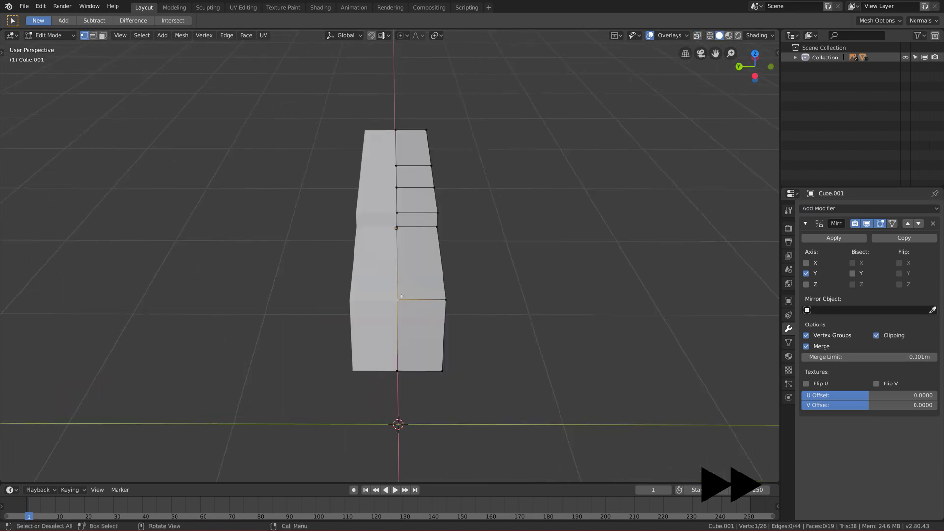
pyautogui.press('g')
pyautogui.rightClick(419, 290)
# Step: Edge-slide the fore-end's lower outer side edges up the side by a factor of 0.400
pyautogui.moveTo(430, 293); pyautogui.dragTo(332, 257, button='middle')
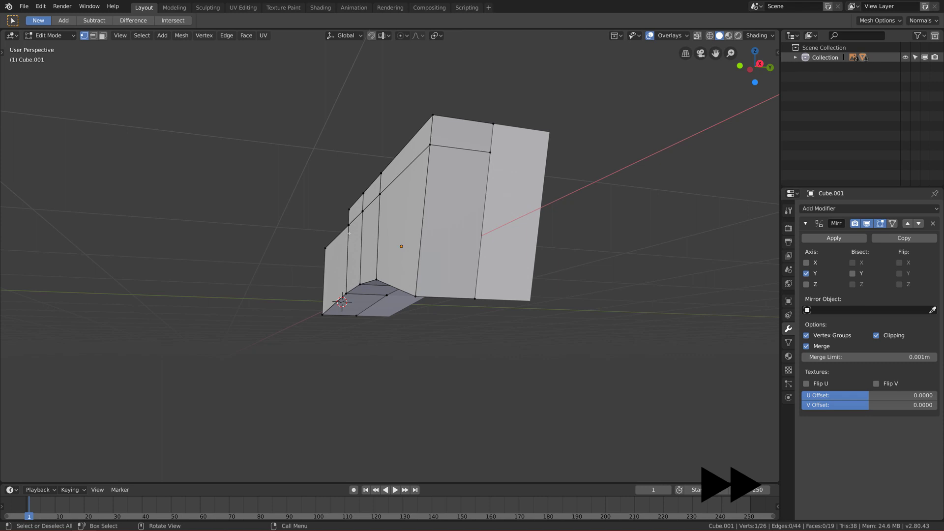
pyautogui.moveTo(377, 281); pyautogui.dragTo(380, 270, button='middle')
pyautogui.moveTo(398, 225); pyautogui.dragTo(330, 304, button='middle')
pyautogui.keyDown('ctrl'); pyautogui.click(387, 293); pyautogui.keyUp('ctrl')
pyautogui.press('g')
pyautogui.press('g')
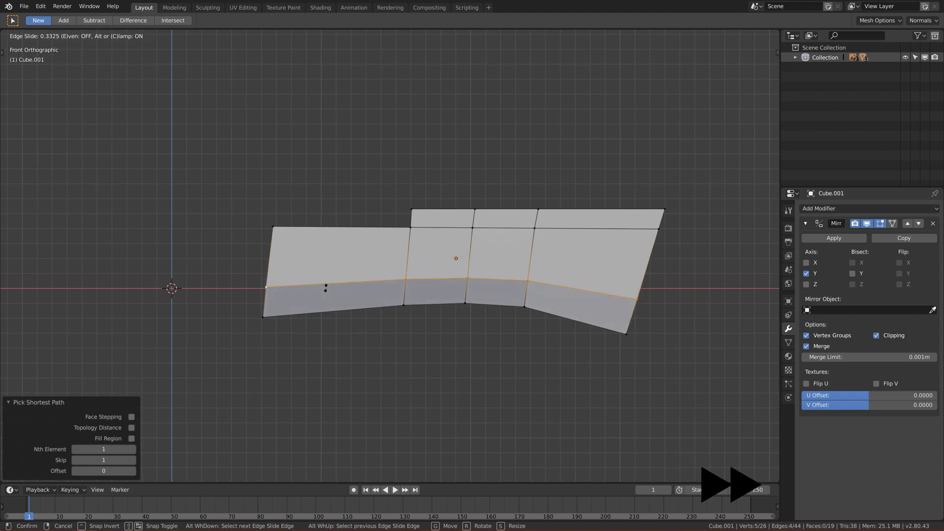
pyautogui.click(325, 284)
pyautogui.moveTo(324, 284); pyautogui.dragTo(366, 309, button='middle')
# Step: Add a centred lengthwise loop cut between the fore-end's outer side and its centre line
pyautogui.hotkey('ctrl', 'r')
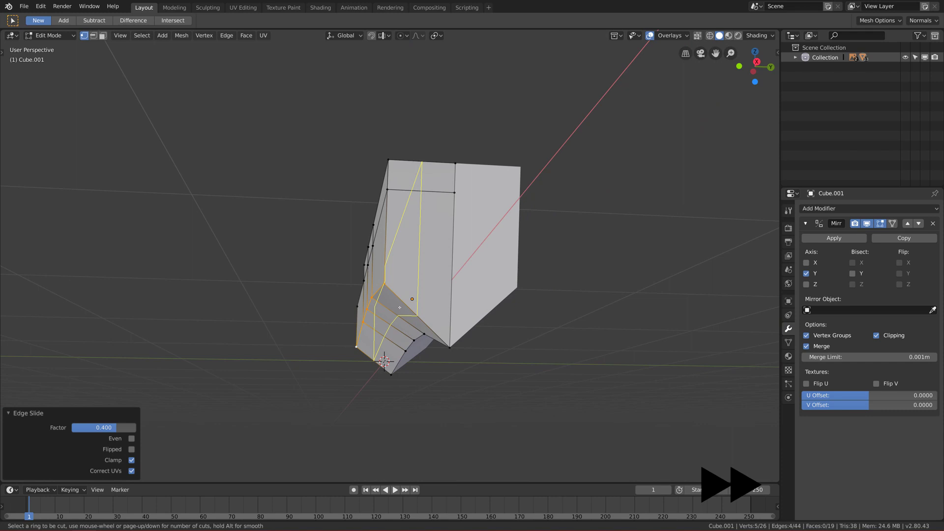
pyautogui.click(400, 308)
pyautogui.rightClick(400, 308)
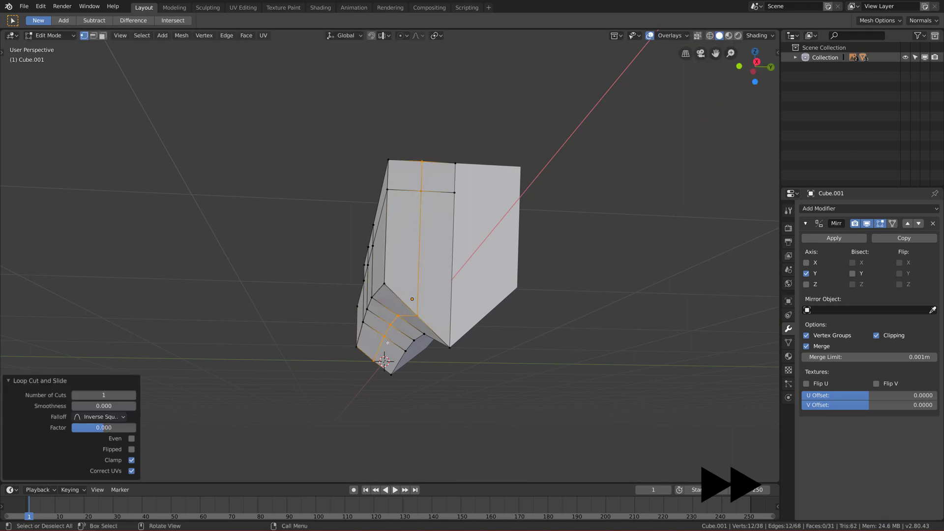
# Step: Move the new loop's underside edges by -0.0571 m in Y and -0.079 m in Z to round the bottom
pyautogui.click(415, 315)
pyautogui.moveTo(415, 316); pyautogui.dragTo(485, 294, button='middle')
pyautogui.keyDown('ctrl'); pyautogui.click(291, 360); pyautogui.keyUp('ctrl')
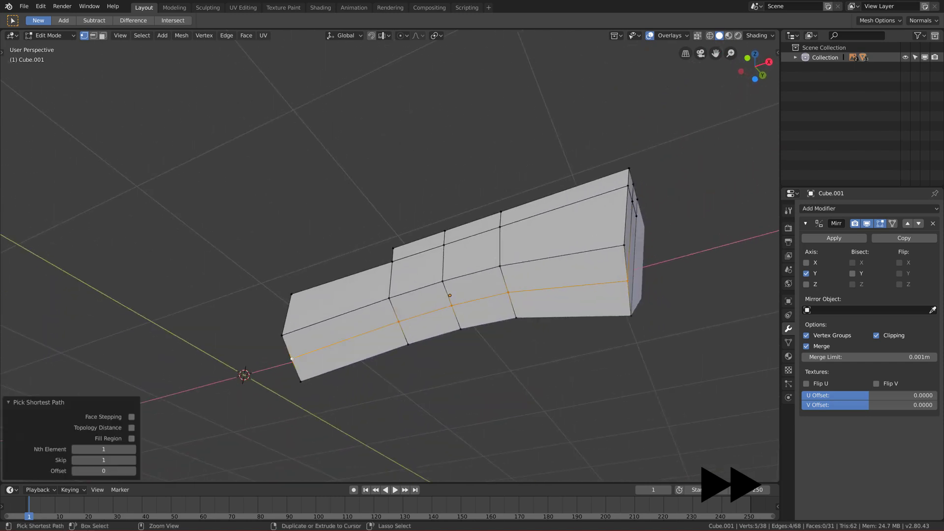
pyautogui.moveTo(292, 360); pyautogui.dragTo(275, 339, button='middle')
pyautogui.press('KP_1')
pyautogui.press('KP_3')
pyautogui.scroll(4, 429, 370)
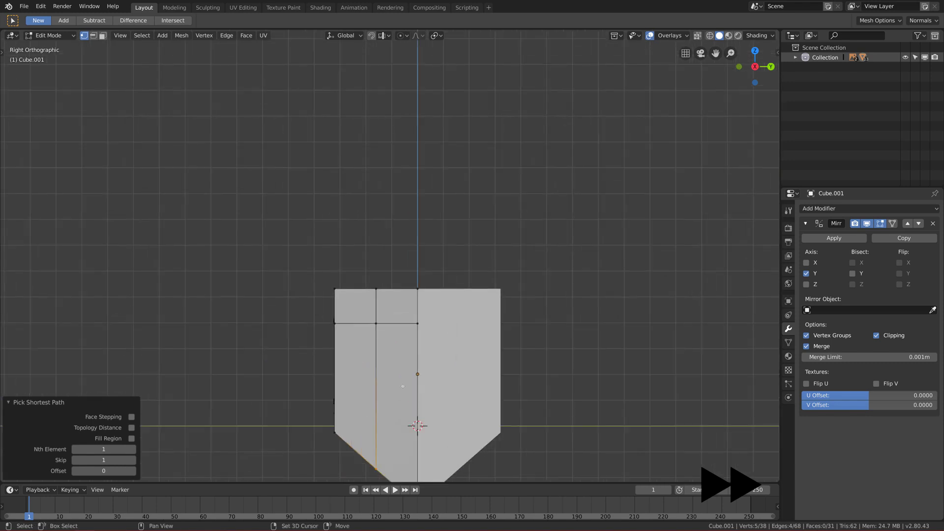
pyautogui.press('g')
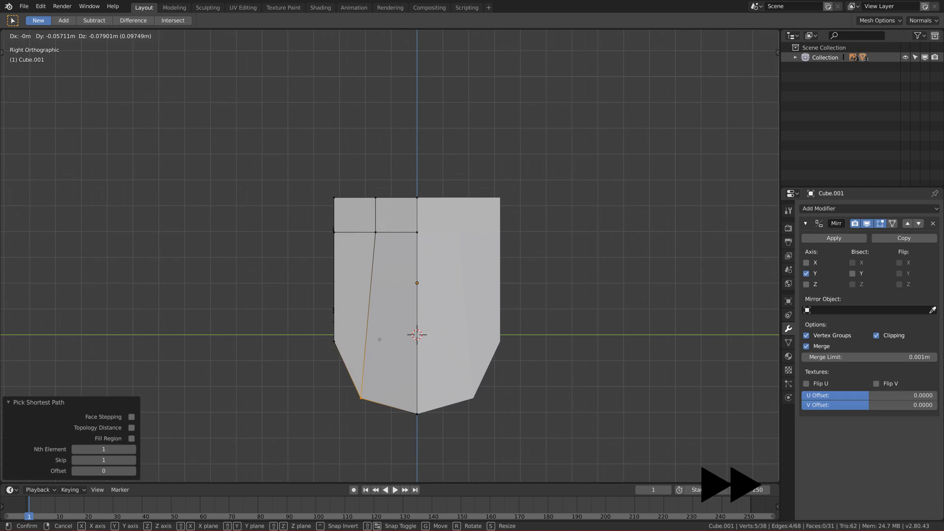
pyautogui.click(380, 340)
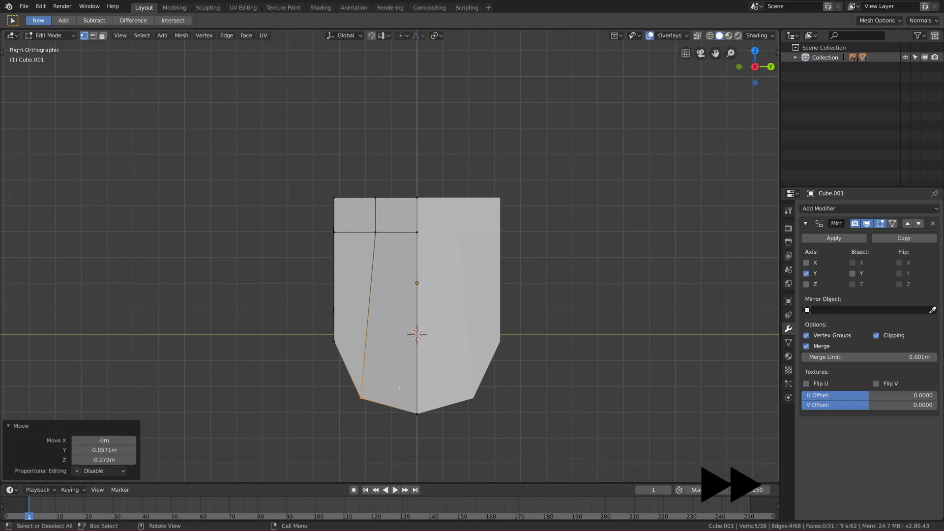
# Step: Add another centred lengthwise loop cut between the previous loop and the fore-end's centre line
pyautogui.moveTo(383, 234); pyautogui.dragTo(389, 349, button='middle')
pyautogui.keyDown('alt'); pyautogui.click(391, 368); pyautogui.keyUp('alt')
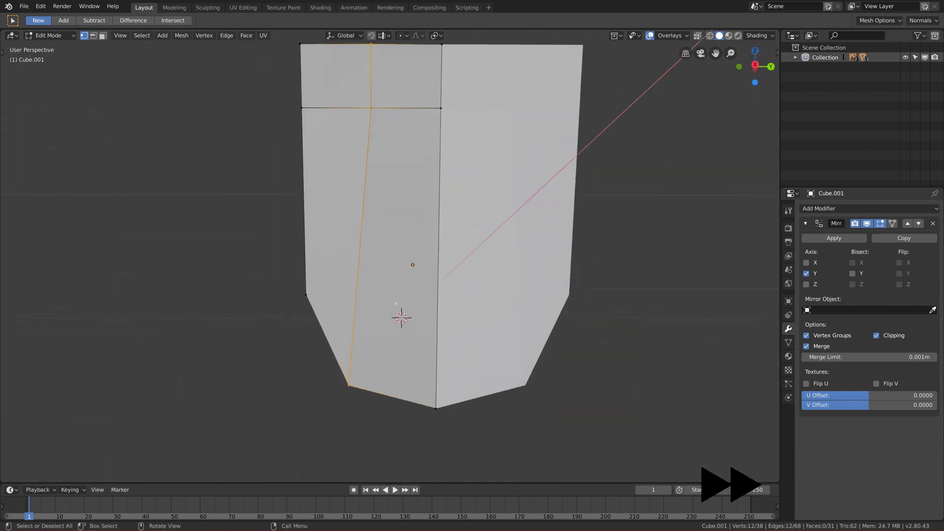
pyautogui.scroll(-2, 394, 255)
pyautogui.hotkey('ctrl', 'r')
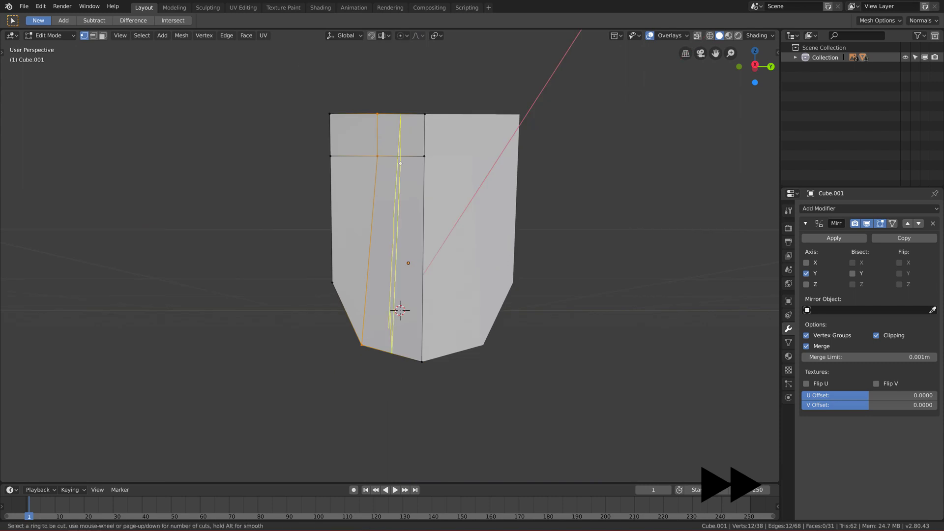
pyautogui.click(400, 139)
pyautogui.rightClick(400, 139)
# Step: Move the second loop's underside edges by about -0.001 m in Y and -0.0152 m in Z
pyautogui.moveTo(419, 350); pyautogui.dragTo(396, 218, button='middle')
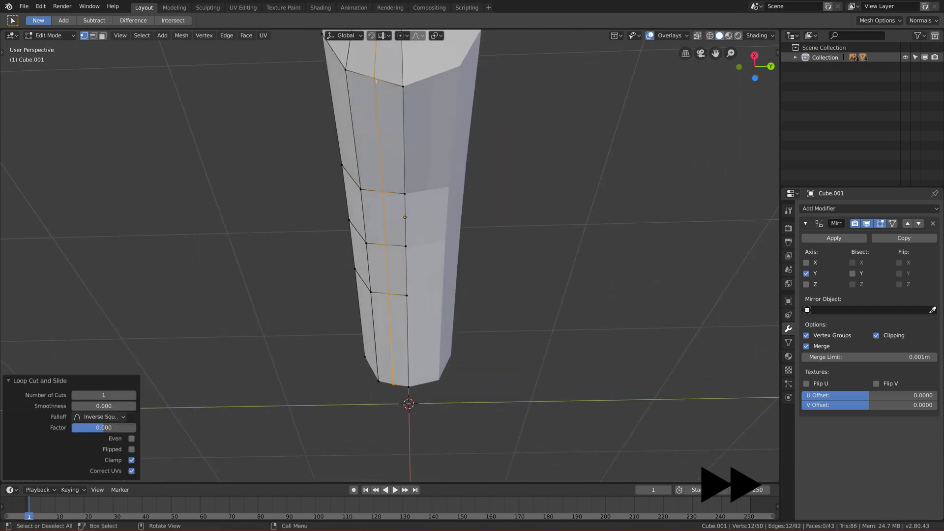
pyautogui.click(374, 77)
pyautogui.keyDown('ctrl'); pyautogui.click(394, 386); pyautogui.keyUp('ctrl')
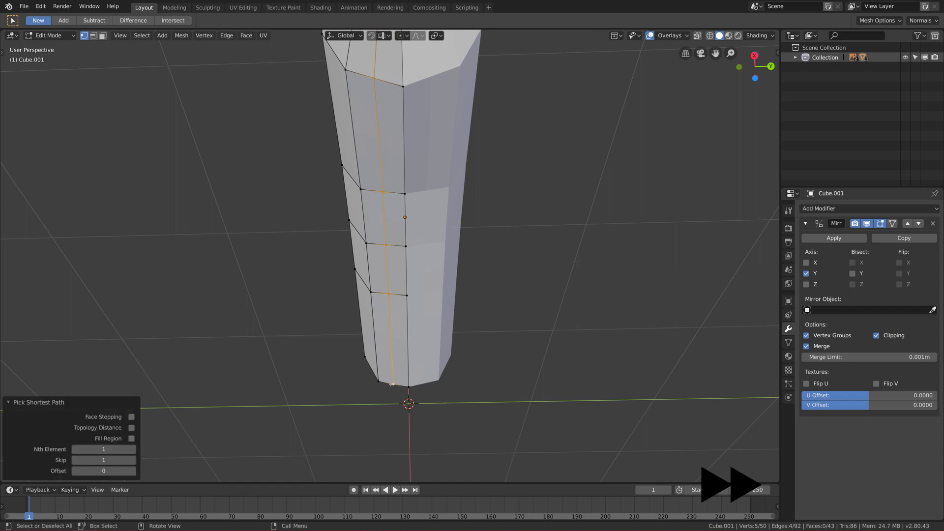
pyautogui.press('KP_1')
pyautogui.moveTo(234, 169); pyautogui.dragTo(179, 300, button='middle')
pyautogui.press('KP_3')
pyautogui.scroll(3, 398, 401)
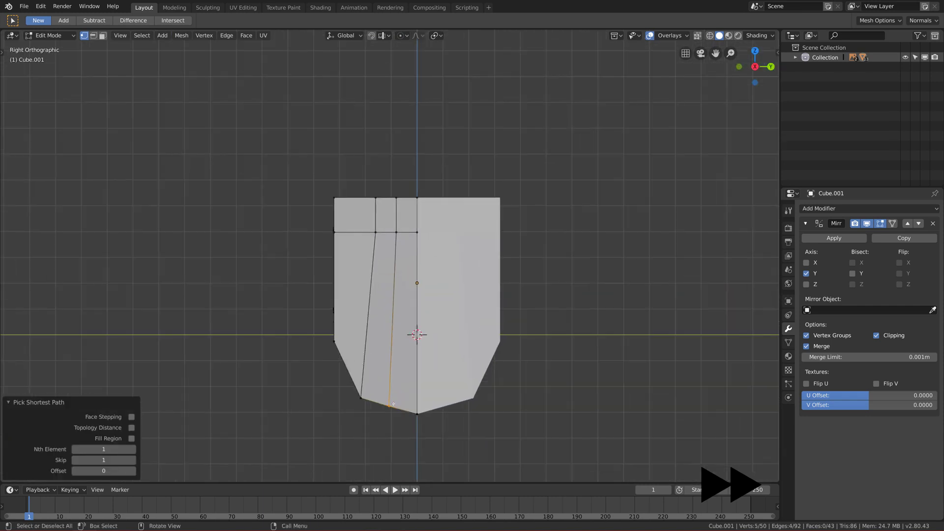
pyautogui.press('g')
pyautogui.click(389, 408)
# Step: In wireframe display, move the first loop's underside vertices outward about -0.038 m in Y and up about 0.034 m in Z
pyautogui.press('z')
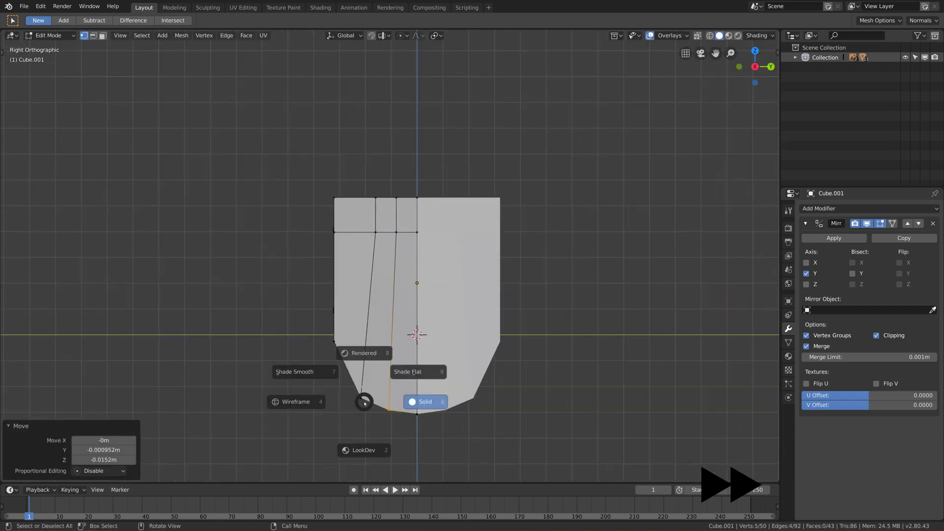
pyautogui.click(303, 407)
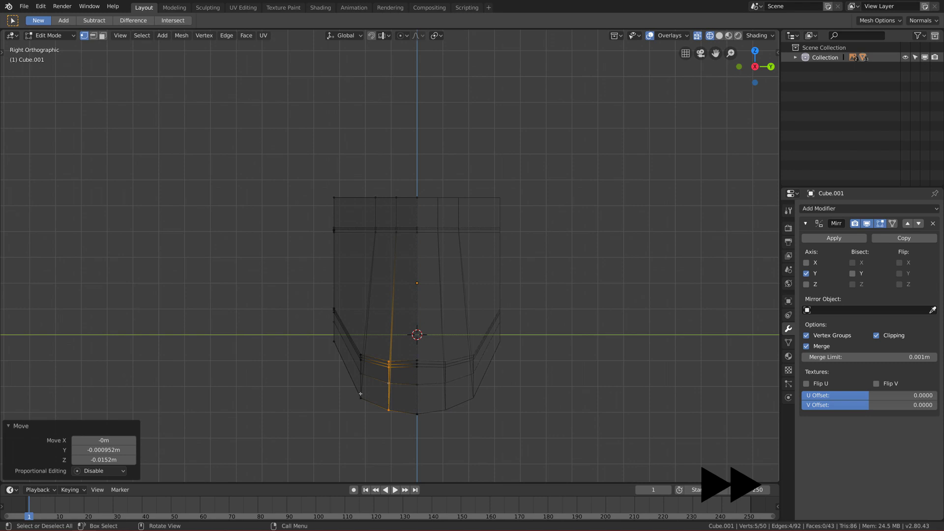
pyautogui.click(361, 385)
pyautogui.moveTo(356, 335); pyautogui.dragTo(365, 422)
pyautogui.press('g')
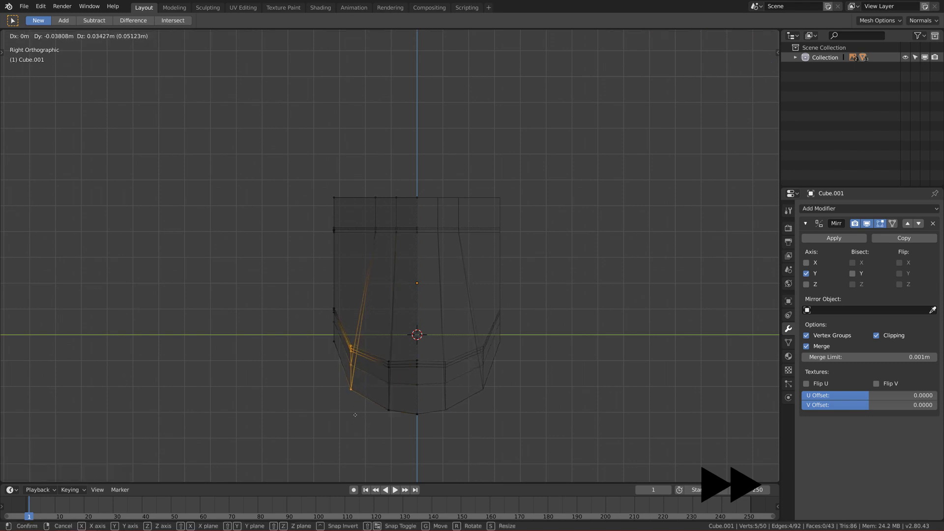
pyautogui.click(355, 416)
# Step: Edge-slide the first loop's upper vertices outward by a factor of 0.294 to line up with the widened bottom
pyautogui.hotkey('alt', 'a')
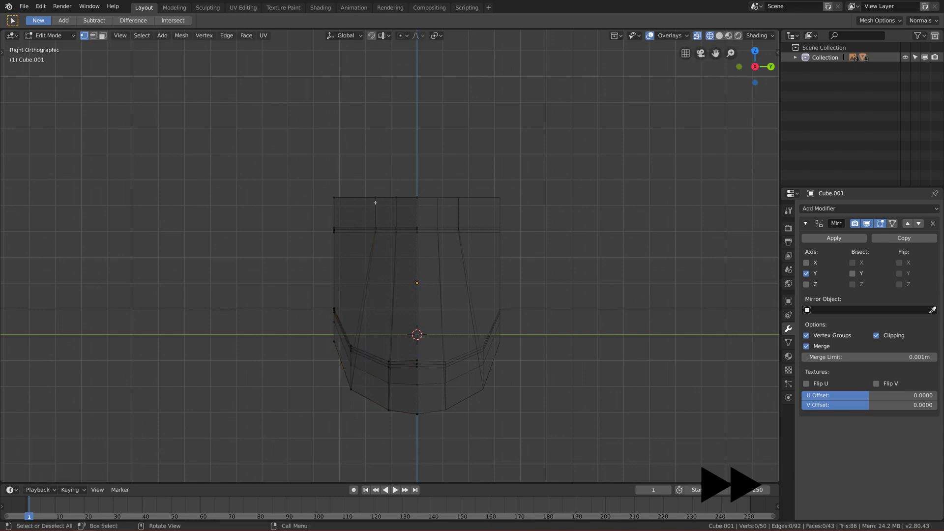
pyautogui.moveTo(367, 193); pyautogui.dragTo(387, 254)
pyautogui.press('g')
pyautogui.press('g')
pyautogui.click(377, 251)
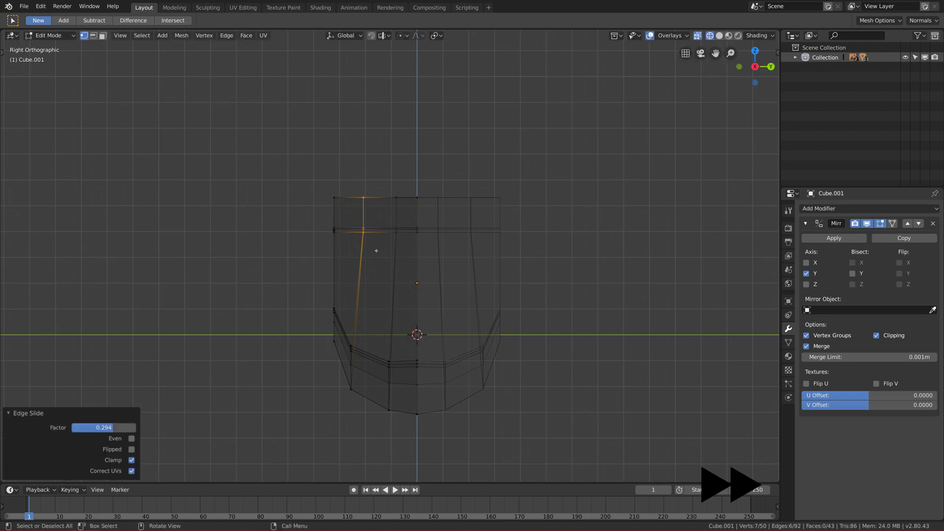
# Step: Move the second loop's underside vertices by -0.0333 m in Y and 0.00666 m in Z, and restore solid display
pyautogui.click(383, 349)
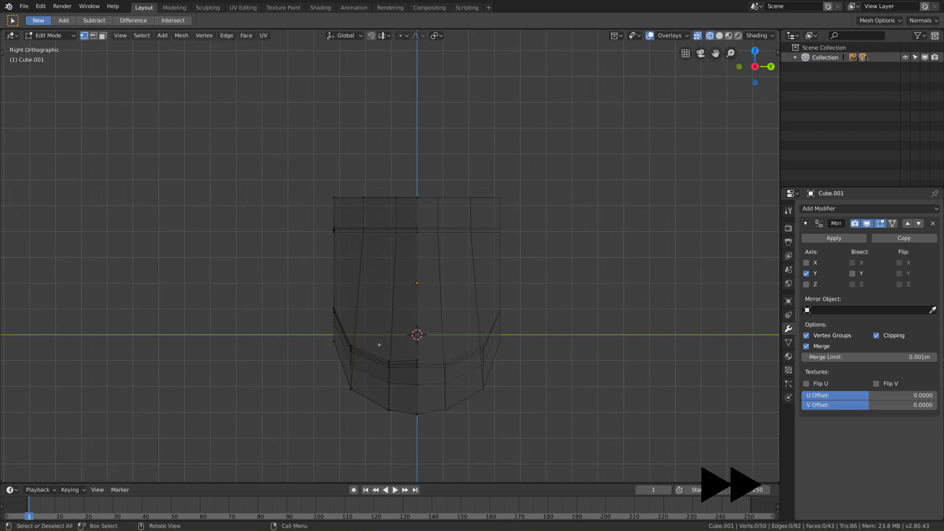
pyautogui.moveTo(376, 347); pyautogui.dragTo(400, 429)
pyautogui.press('g')
pyautogui.press('g')
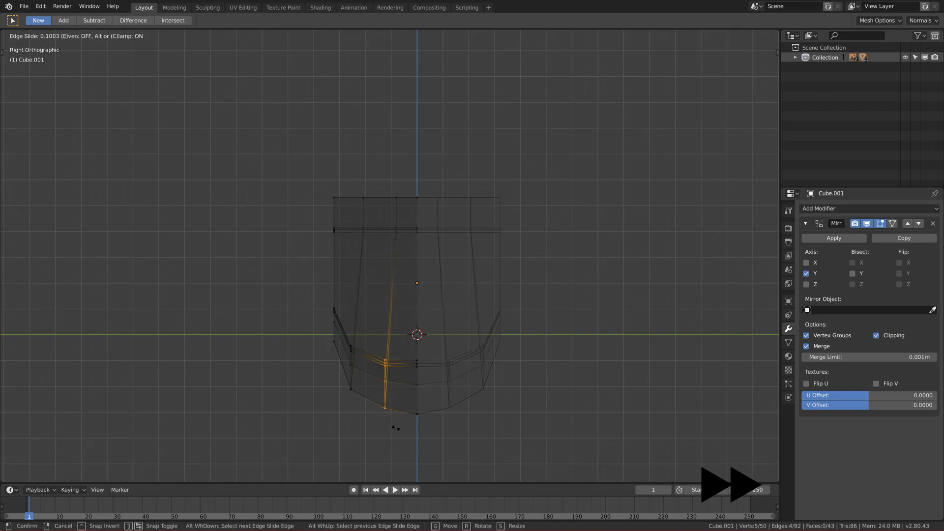
pyautogui.rightClick(393, 430)
pyautogui.press('g')
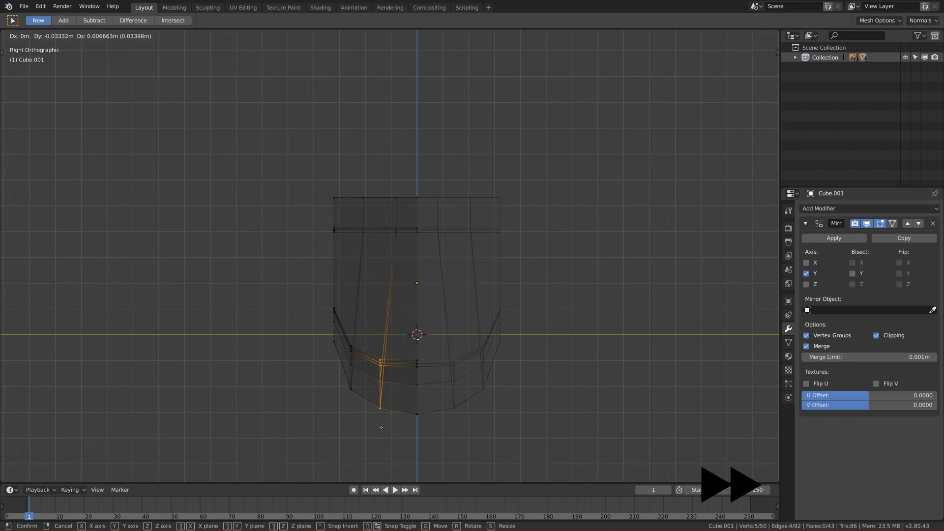
pyautogui.click(382, 428)
pyautogui.press('z')
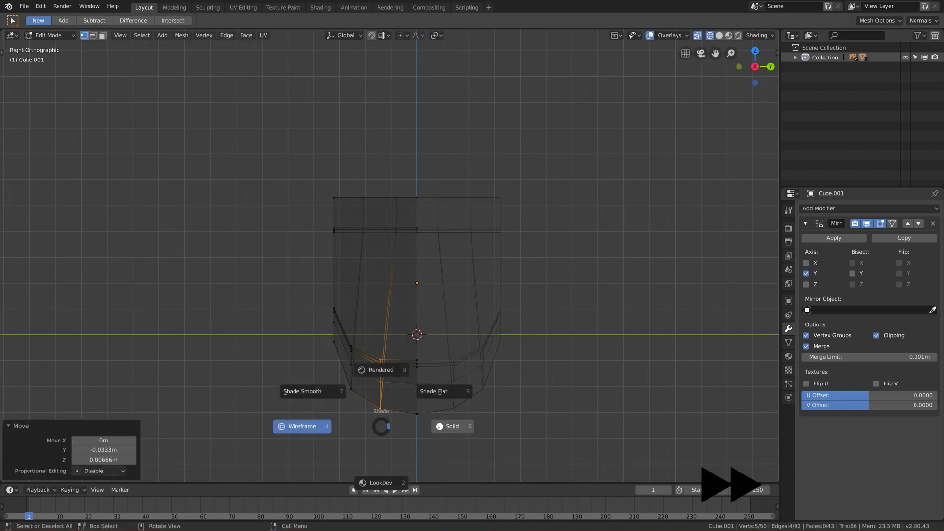
pyautogui.click(438, 427)
pyautogui.scroll(-1, 393, 254)
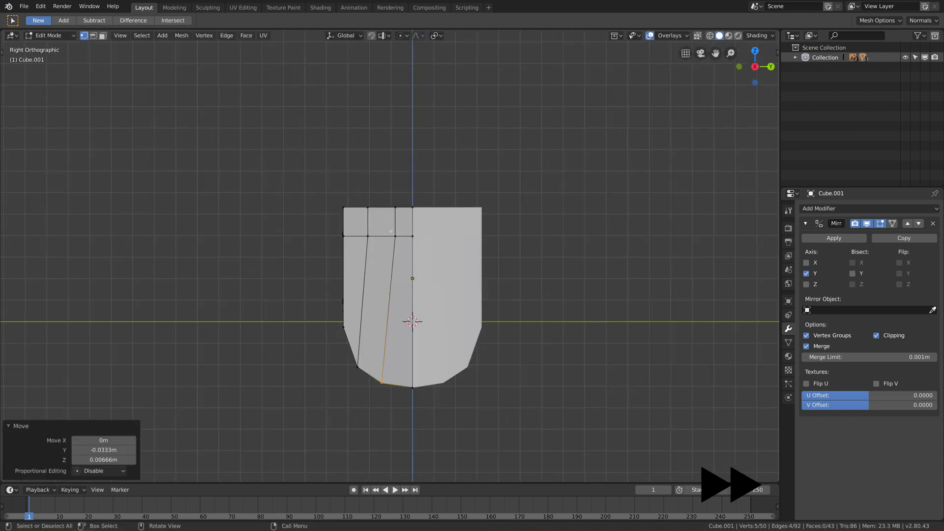
# Step: In edge selection mode, select the outline edges around the fore-end's rear end face, including its upper edges
pyautogui.moveTo(386, 204); pyautogui.dragTo(494, 314, button='middle')
pyautogui.hotkey('alt', 'a')
pyautogui.press('2')
pyautogui.scroll(3, 428, 322)
pyautogui.moveTo(359, 331); pyautogui.dragTo(349, 327, button='middle')
pyautogui.moveTo(230, 362); pyautogui.dragTo(212, 345, button='middle')
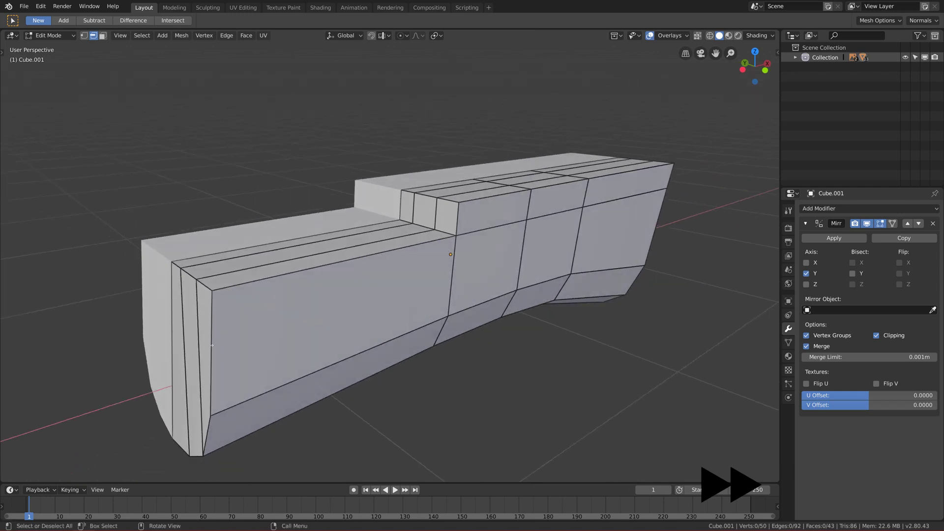
pyautogui.keyDown('alt'); pyautogui.click(205, 419); pyautogui.keyUp('alt')
pyautogui.moveTo(204, 419); pyautogui.dragTo(220, 422, button='middle')
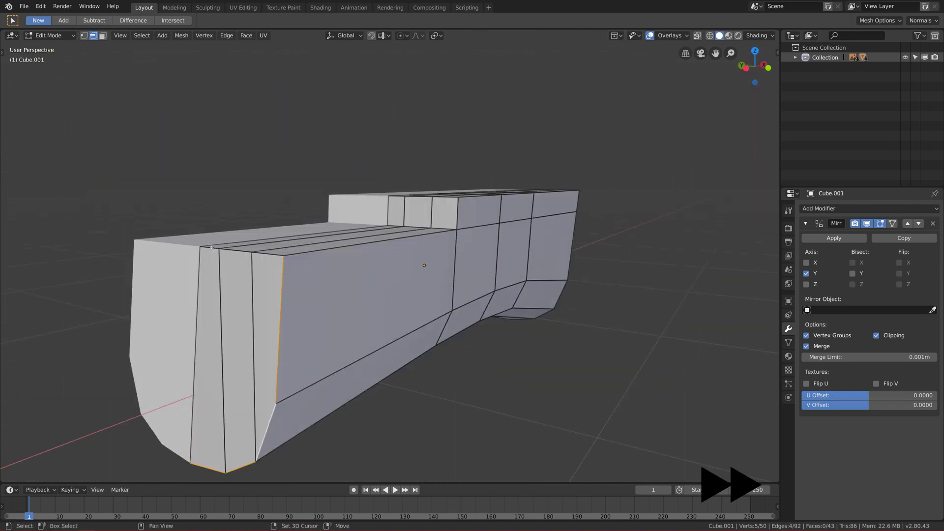
pyautogui.keyDown('shift'); pyautogui.click(276, 253); pyautogui.keyUp('shift')
pyautogui.hotkey('ctrl', 'z')
pyautogui.keyDown('shift'); pyautogui.click(268, 262); pyautogui.keyUp('shift')
# Step: Add the outline edges of the fore-end's front face to the selection and bevel both ends by 0.021 m with 2 segments
pyautogui.moveTo(449, 297); pyautogui.dragTo(308, 303, button='middle')
pyautogui.scroll(-2, 427, 302)
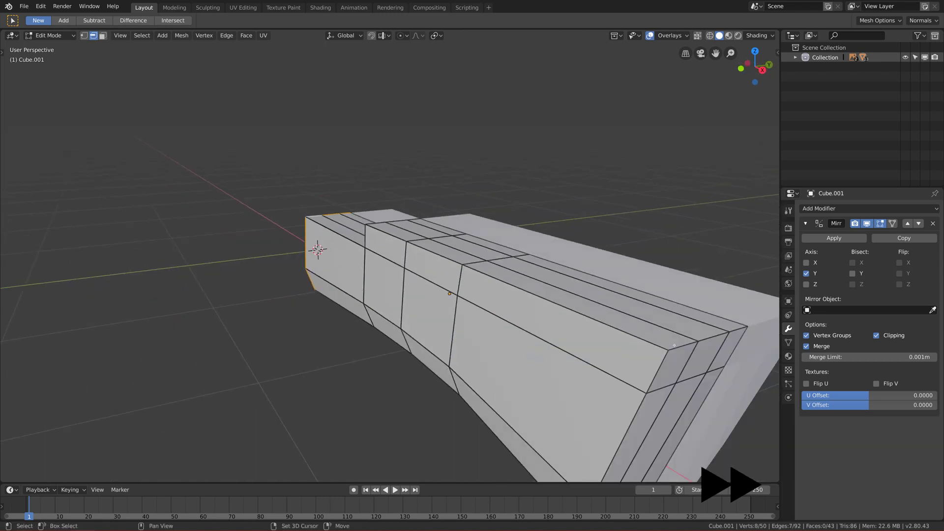
pyautogui.keyDown('shift'); pyautogui.moveTo(684, 294); pyautogui.dragTo(636, 263, button='middle'); pyautogui.keyUp('shift')
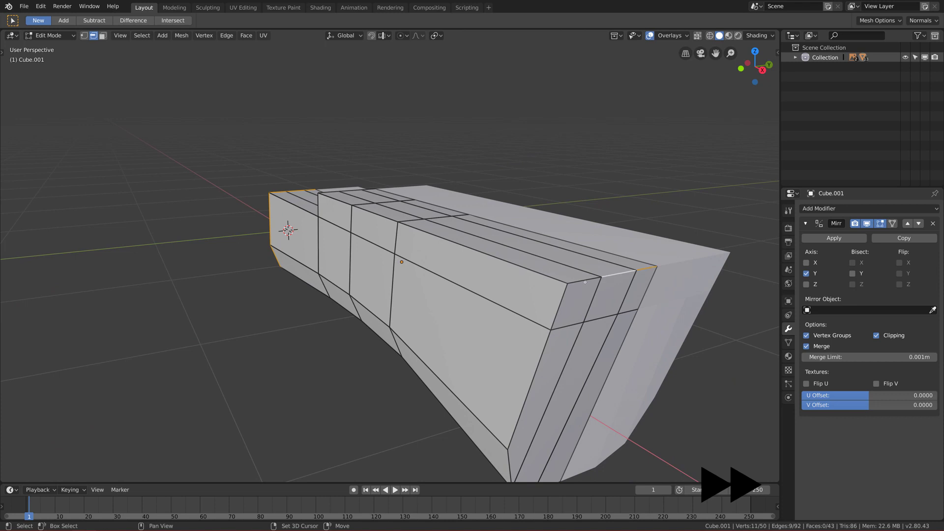
pyautogui.keyDown('shift'); pyautogui.click(542, 357); pyautogui.keyUp('shift')
pyautogui.moveTo(542, 357); pyautogui.dragTo(502, 339, button='middle')
pyautogui.keyDown('shift'); pyautogui.click(512, 273); pyautogui.keyUp('shift')
pyautogui.keyDown('shift'); pyautogui.click(552, 307); pyautogui.keyUp('shift')
pyautogui.hotkey('ctrl', 'b')
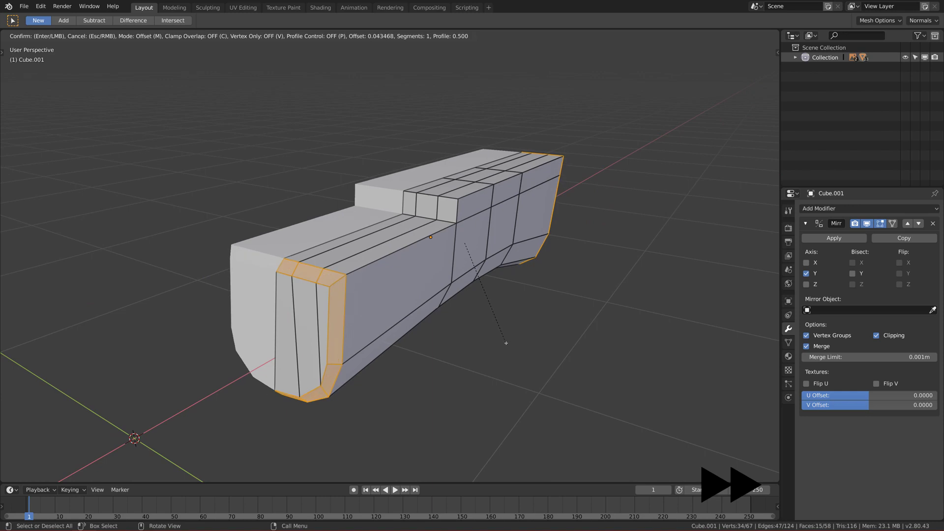
pyautogui.scroll(1, 504, 344)
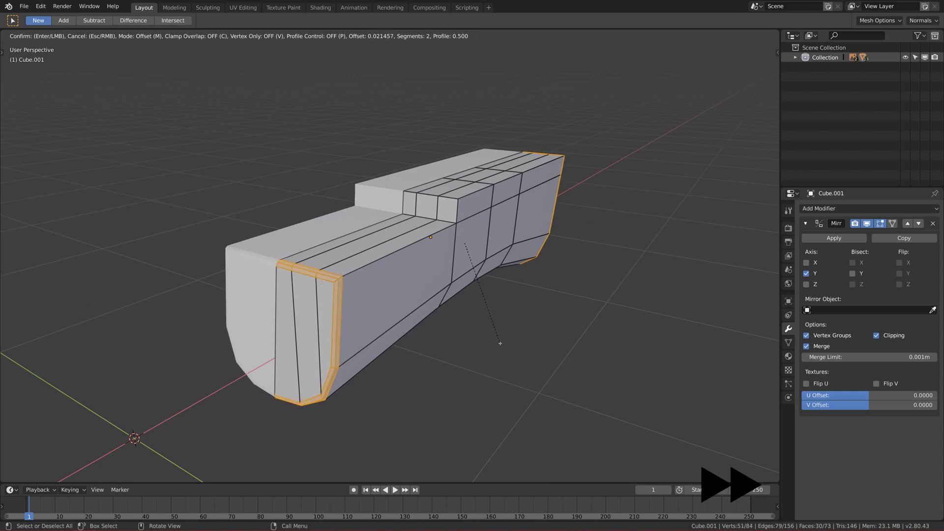
pyautogui.click(500, 343)
# Step: Bevel the fore-end's long upper side edge, including its step, by 0.036 m with 2 segments
pyautogui.moveTo(487, 340); pyautogui.dragTo(424, 338, button='middle')
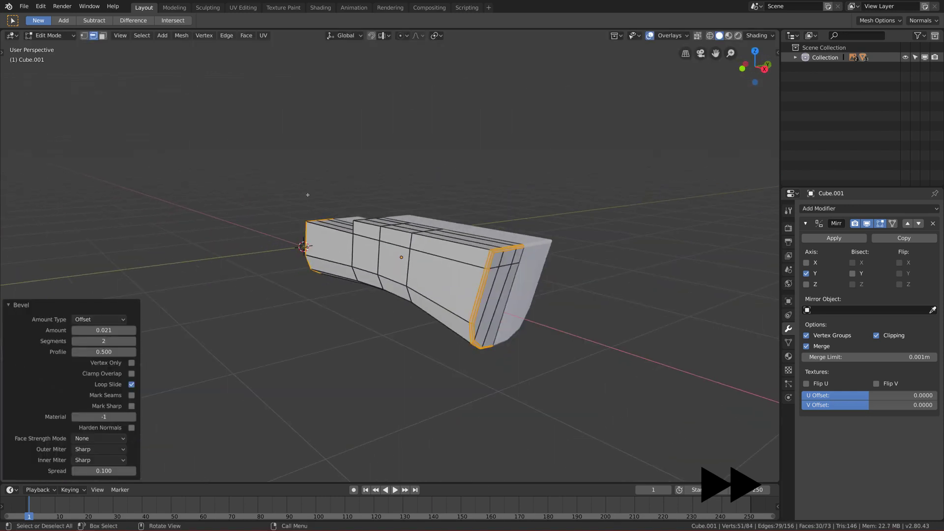
pyautogui.press('KP_1')
pyautogui.press('Tab')
pyautogui.scroll(4, 306, 282)
pyautogui.moveTo(306, 282); pyautogui.dragTo(570, 236, button='middle')
pyautogui.scroll(-3, 402, 296)
pyautogui.press('Tab')
pyautogui.scroll(-2, 434, 256)
pyautogui.scroll(3, 434, 254)
pyautogui.scroll(2, 514, 246)
pyautogui.keyDown('alt'); pyautogui.click(540, 167); pyautogui.keyUp('alt')
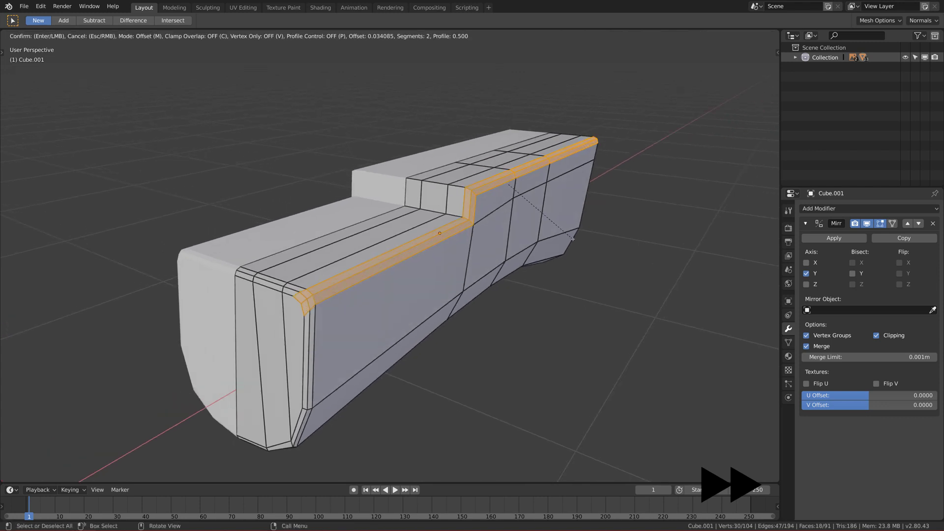
pyautogui.click(573, 240)
# Step: Leave mesh editing and the fore-end's isolated view to bring back the complete shotgun
pyautogui.moveTo(573, 239)
pyautogui.mouseDown(button='middle')
pyautogui.moveTo(483, 249)
pyautogui.moveTo(500, 240)
pyautogui.moveTo(342, 289)
pyautogui.mouseUp(button='middle')
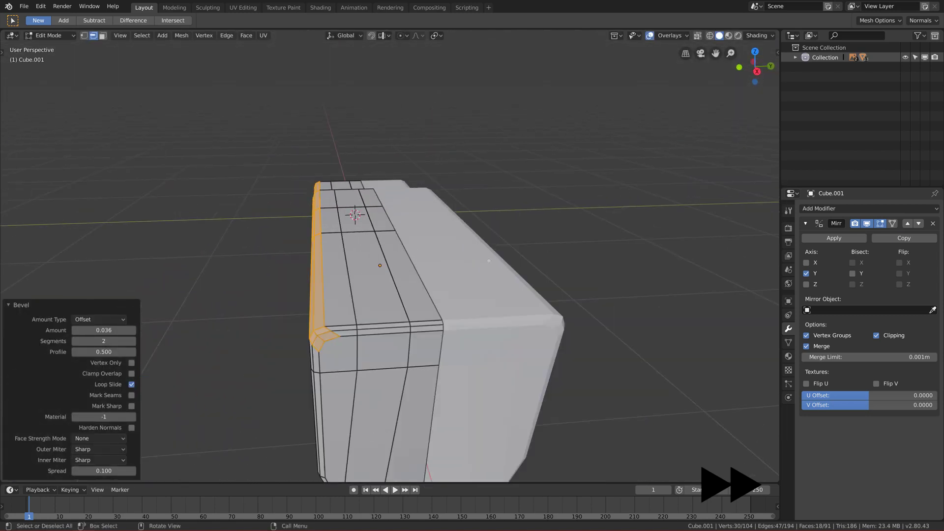
pyautogui.hotkey('shift', 'z')
pyautogui.click(407, 288)
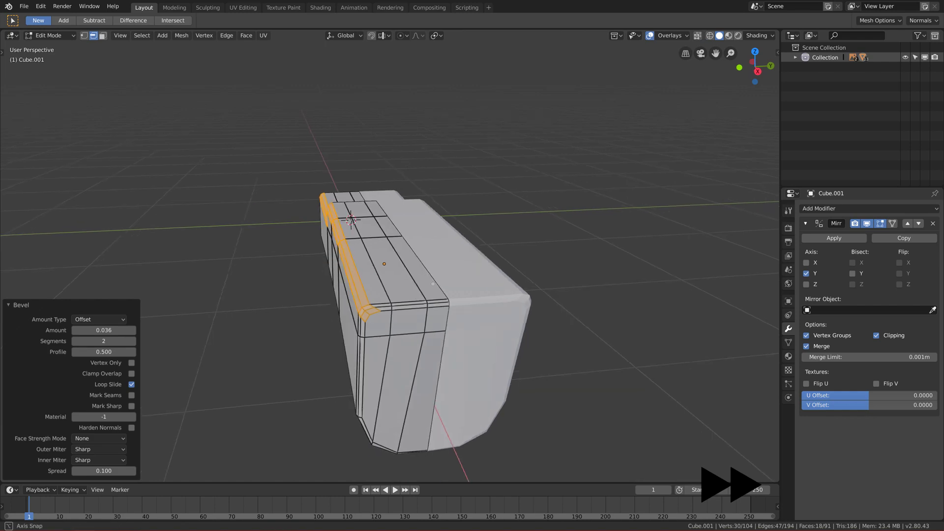
pyautogui.press('Tab')
pyautogui.moveTo(407, 288); pyautogui.dragTo(354, 280, button='middle')
pyautogui.moveTo(416, 280); pyautogui.dragTo(456, 275, button='middle')
pyautogui.press('KP_Divide')
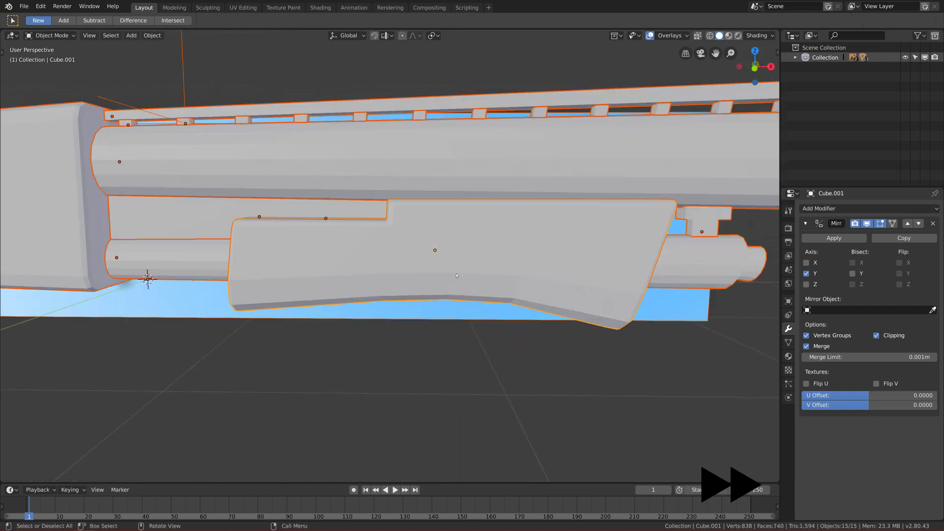
# Step: Select the fore-end grip and examine its bevelled edges from both ends alongside the barrel and magazine tube
pyautogui.click(411, 225)
pyautogui.scroll(2, 411, 224)
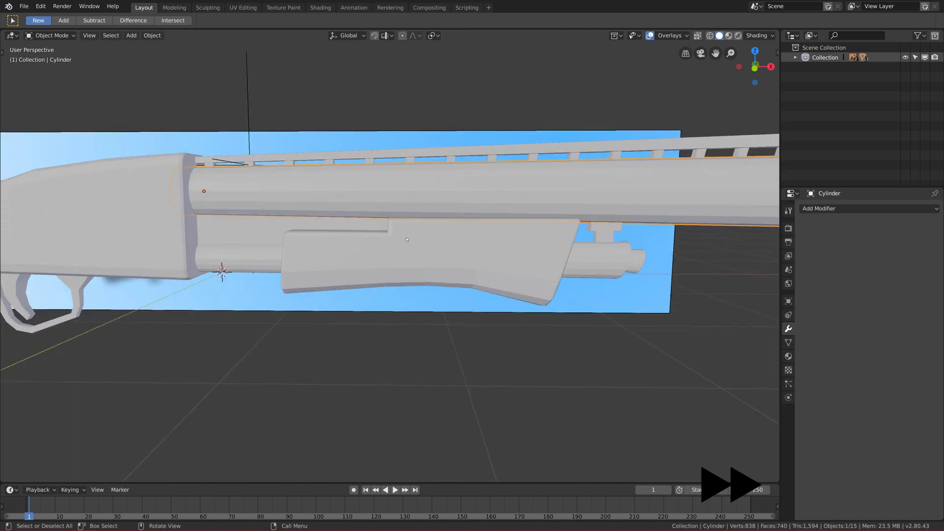
pyautogui.click(419, 250)
pyautogui.moveTo(419, 250)
pyautogui.mouseDown(button='middle')
pyautogui.moveTo(440, 262)
pyautogui.moveTo(418, 263)
pyautogui.mouseUp(button='middle')
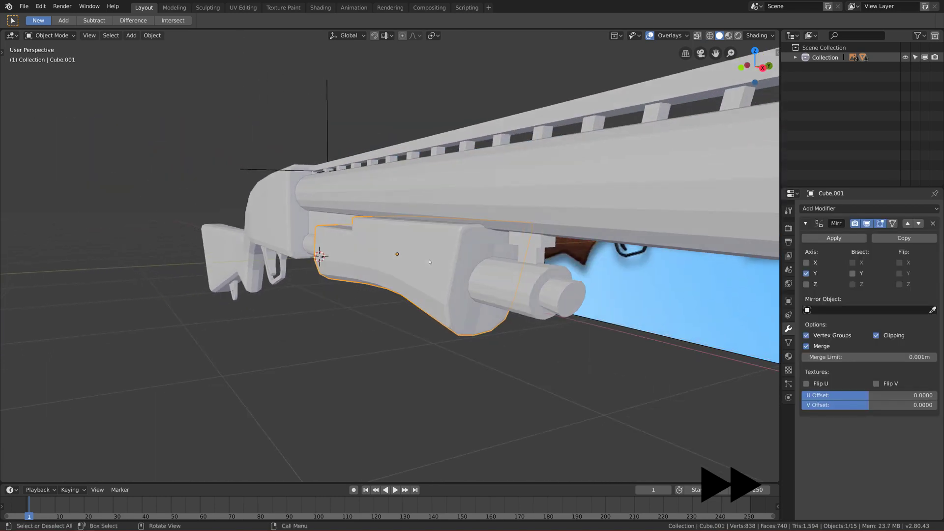
pyautogui.scroll(3, 419, 263)
pyautogui.moveTo(492, 264); pyautogui.dragTo(621, 288, button='middle')
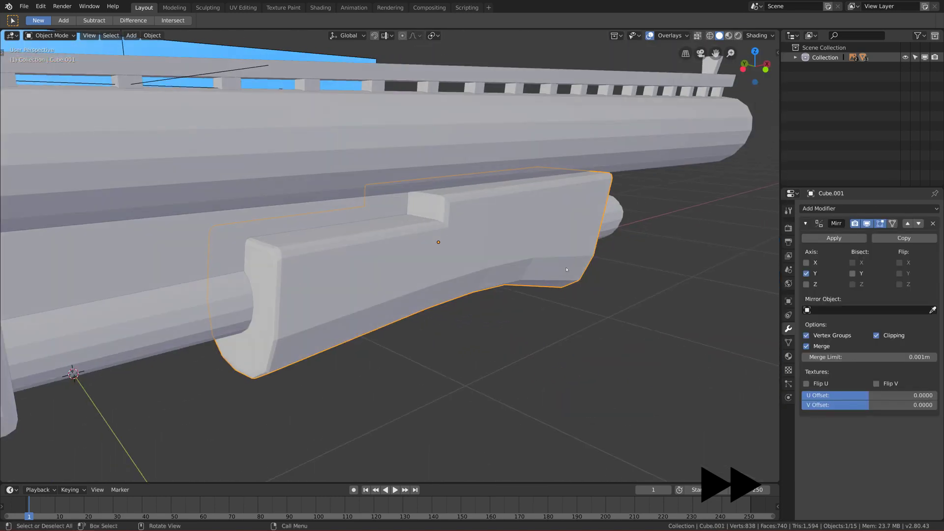
pyautogui.scroll(-4, 413, 290)
pyautogui.moveTo(403, 292); pyautogui.dragTo(444, 268, button='middle')
# Step: Examine the whole shotgun against the reference image, including the underside of the stock and the trigger area
pyautogui.scroll(-2, 383, 243)
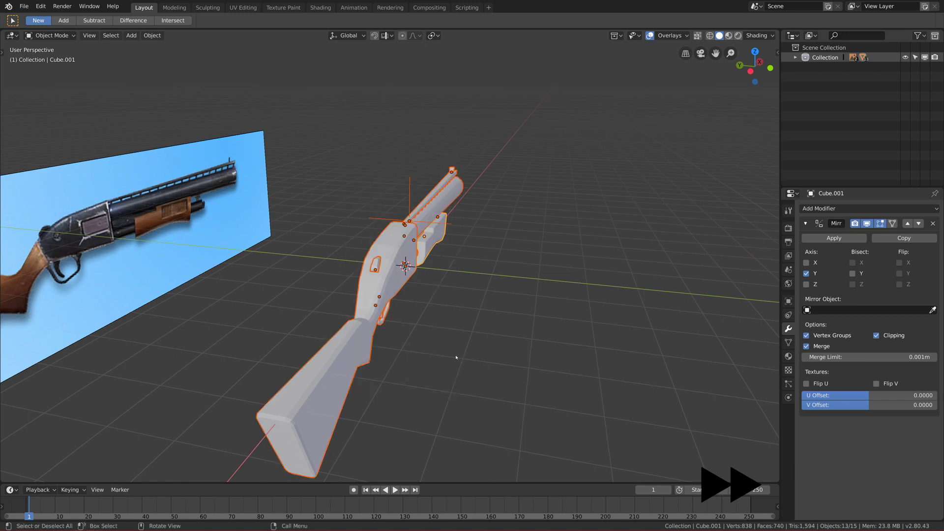
pyautogui.moveTo(456, 358); pyautogui.dragTo(427, 329, button='middle')
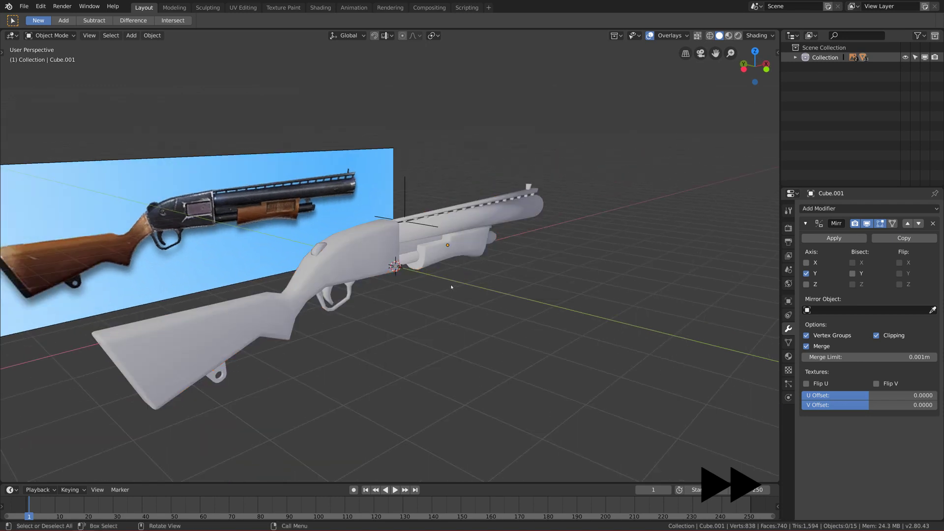
pyautogui.moveTo(452, 288); pyautogui.dragTo(391, 276, button='middle')
pyautogui.scroll(4, 433, 274)
pyautogui.moveTo(507, 271); pyautogui.dragTo(500, 298, button='middle')
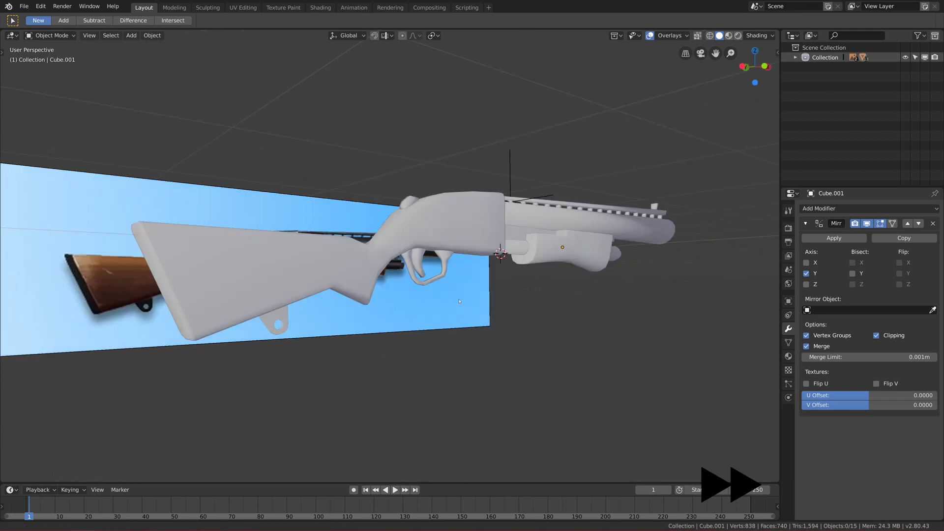
pyautogui.scroll(8, 457, 329)
pyautogui.moveTo(353, 345); pyautogui.dragTo(352, 339, button='middle')
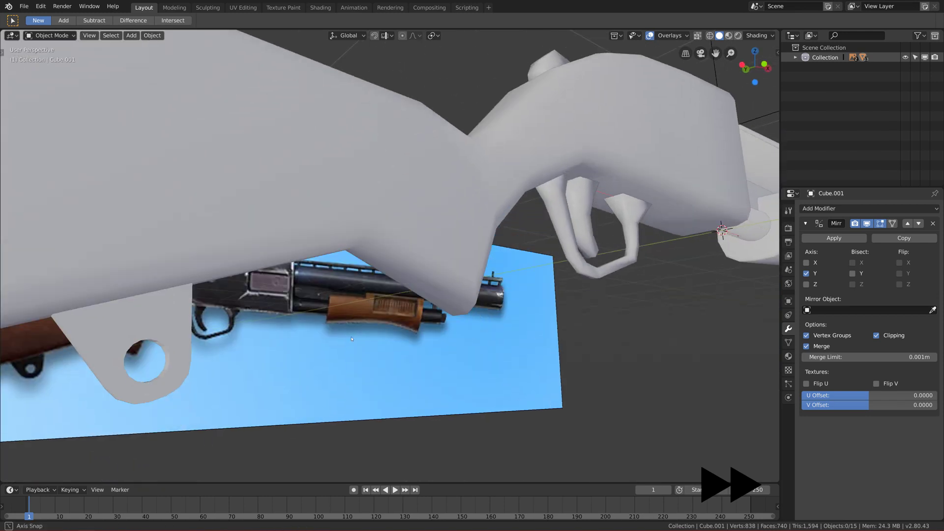
# Step: Select the sling loop beneath the stock and compare the shotgun with the reference image in front view
pyautogui.click(187, 344)
pyautogui.rightClick(183, 342)
pyautogui.click(183, 342)
pyautogui.scroll(-5, 275, 340)
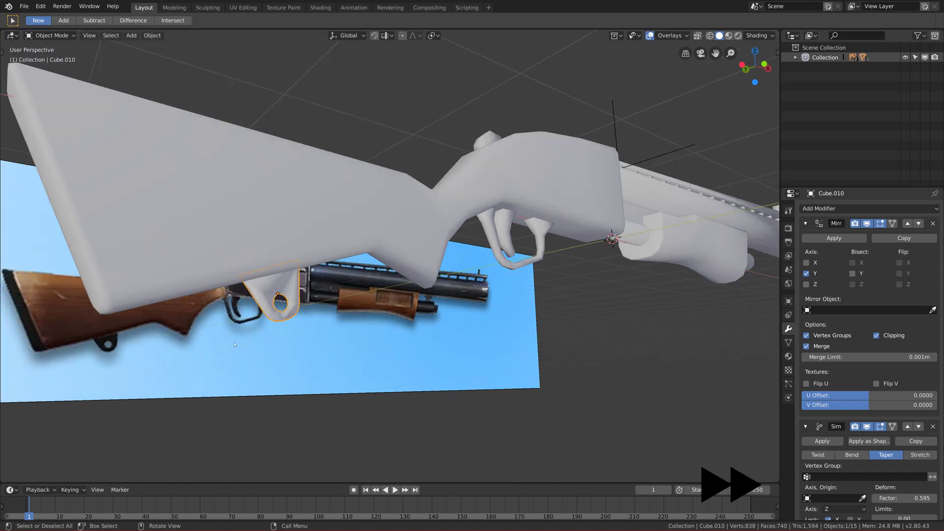
pyautogui.moveTo(364, 339); pyautogui.dragTo(235, 223, button='middle')
pyautogui.scroll(3, 235, 223)
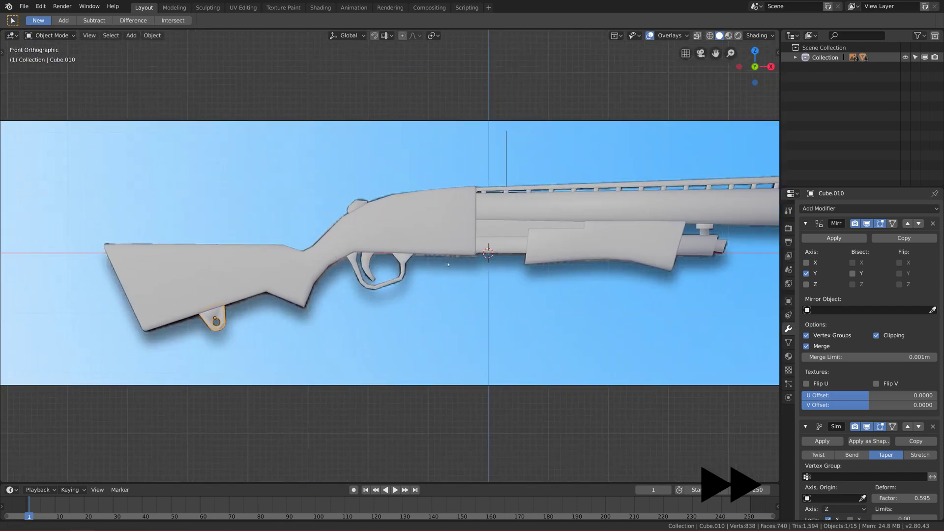